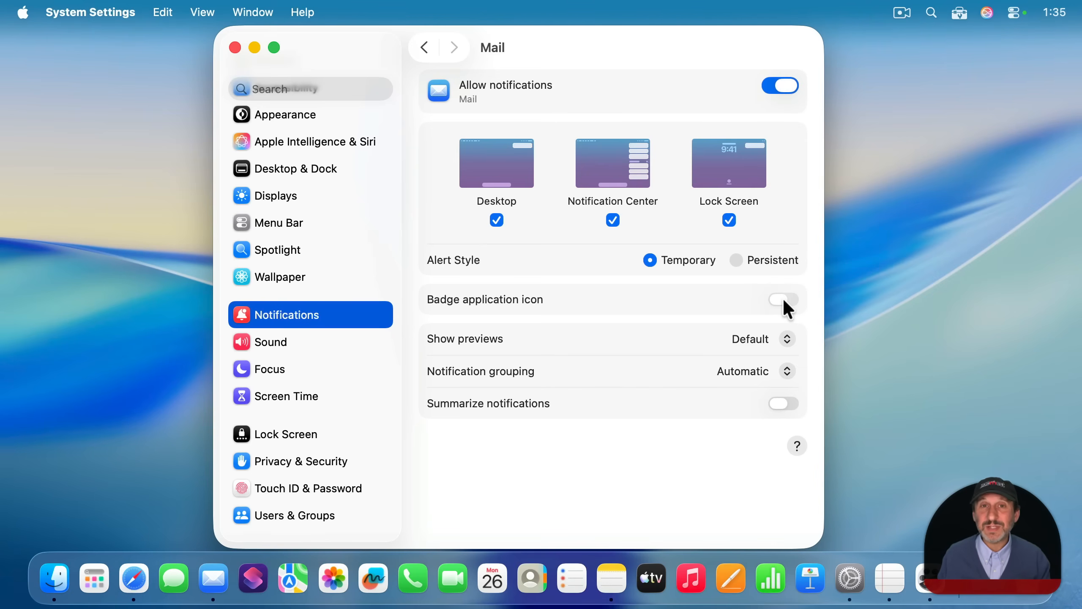
Turn on the application icon badge in Mail's notification settings and close System Settings
left_click(784, 301)
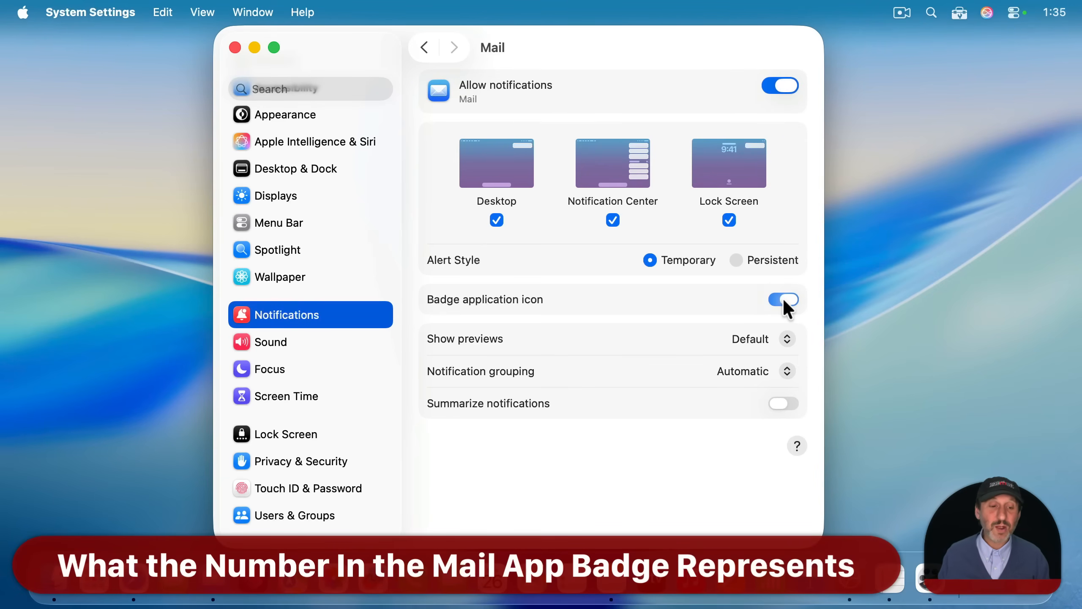
left_click(235, 47)
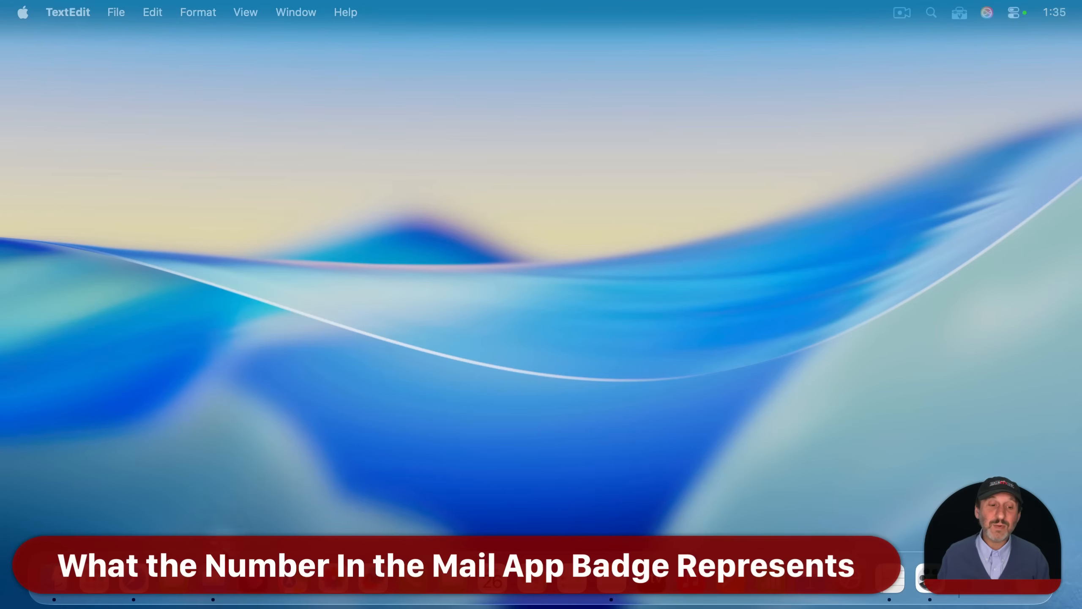
Switch to Mail, open its General settings beside the message list, and review the Unread count options
left_click(222, 586)
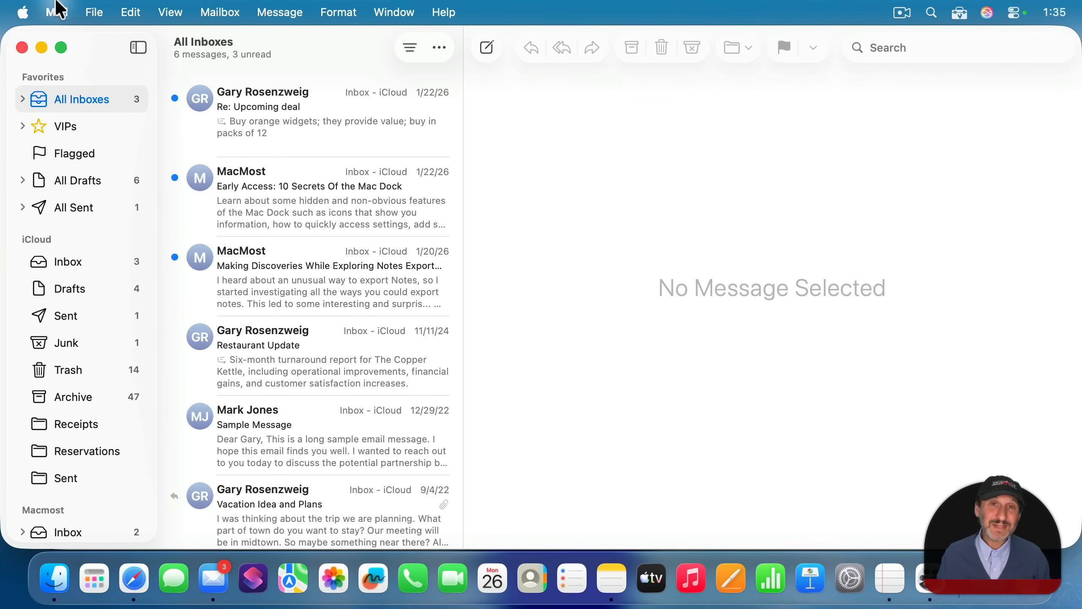
left_click(59, 8)
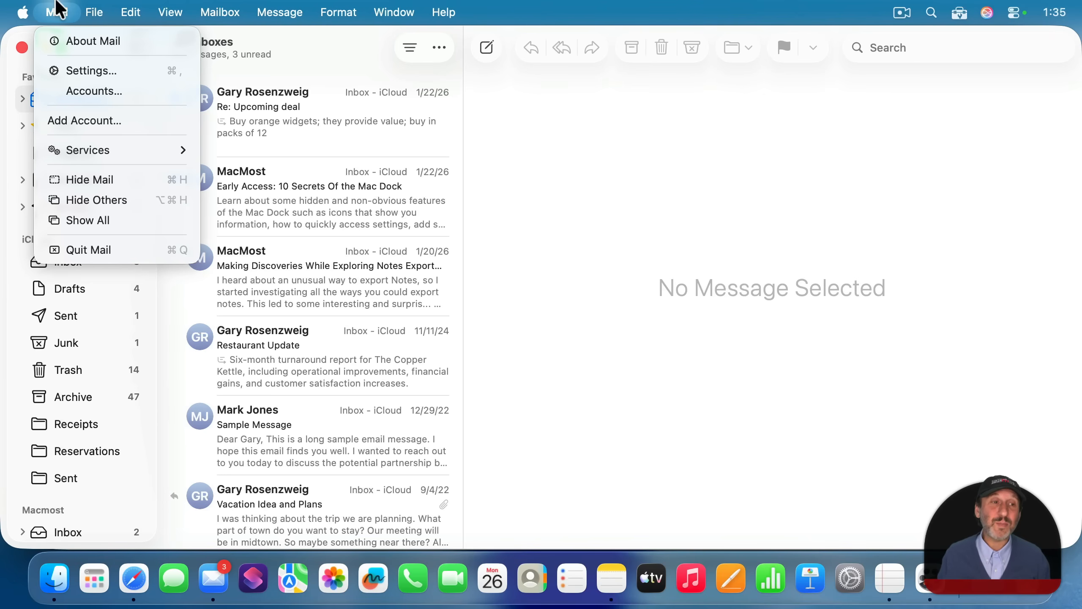
left_click(77, 69)
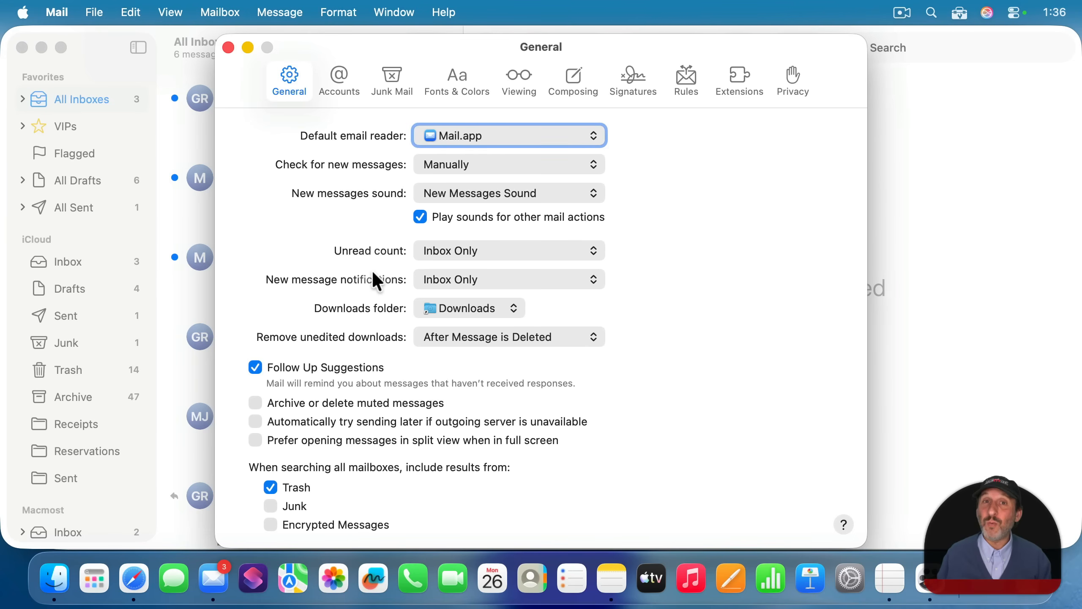
left_click(454, 252)
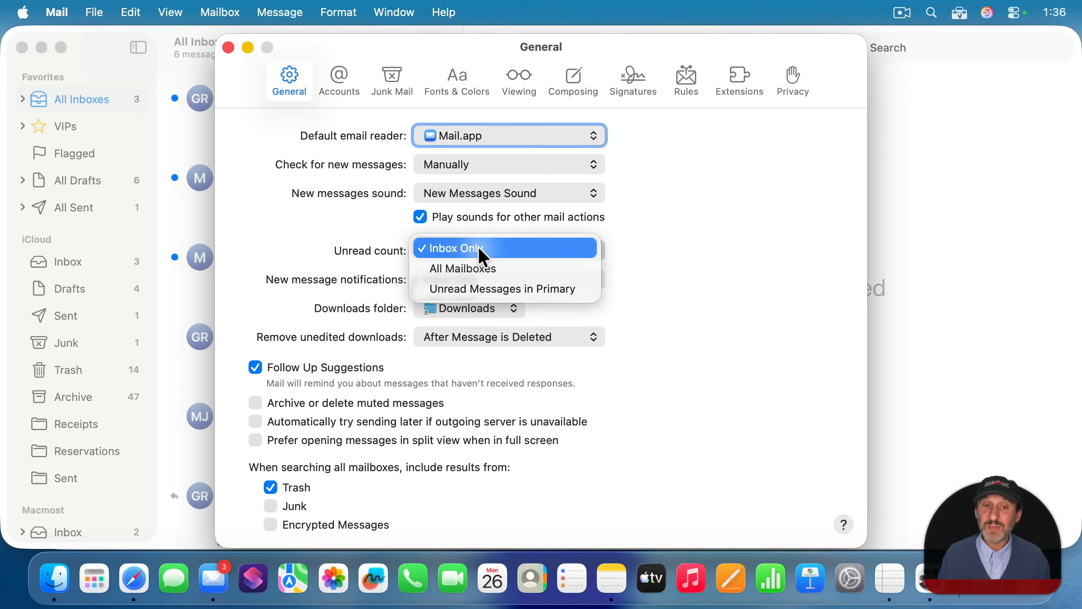
left_click(584, 226)
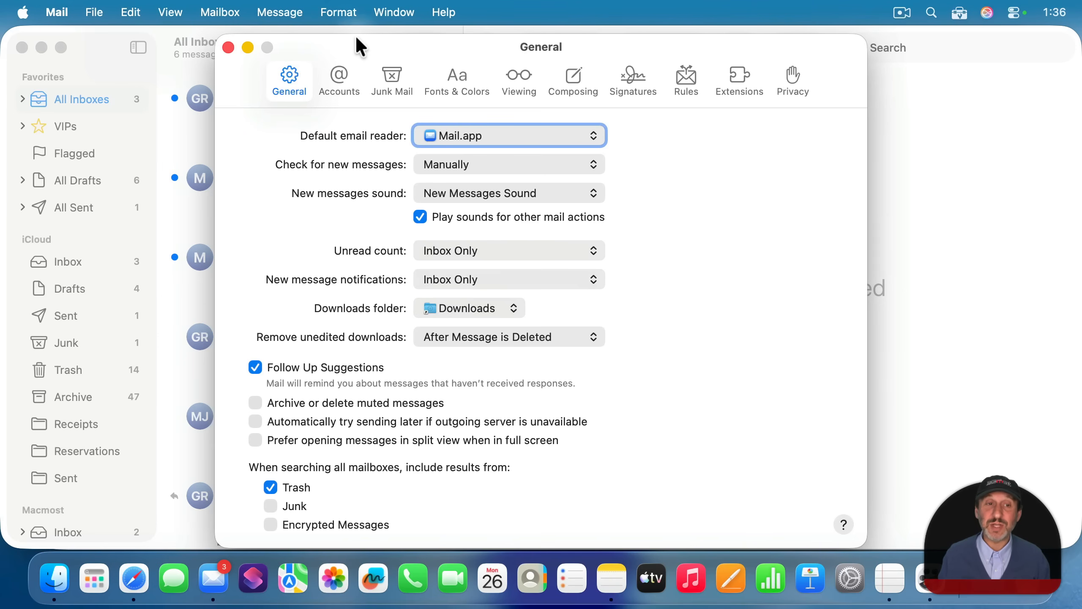
left_click_drag(359, 44, 502, 47)
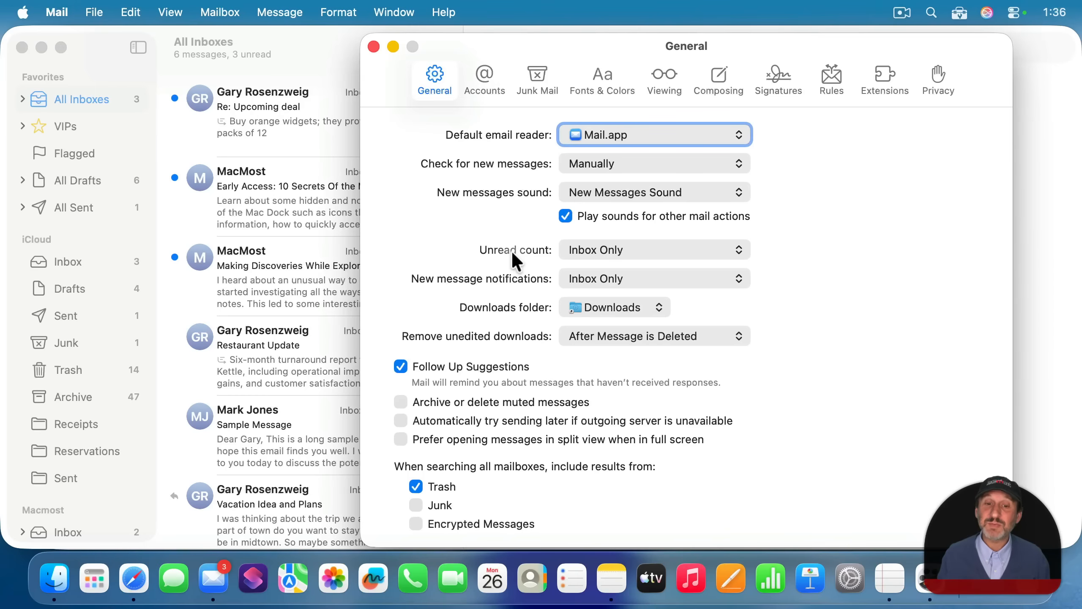
Set the Unread count to All Mailboxes and return it to Inbox Only
left_click(591, 256)
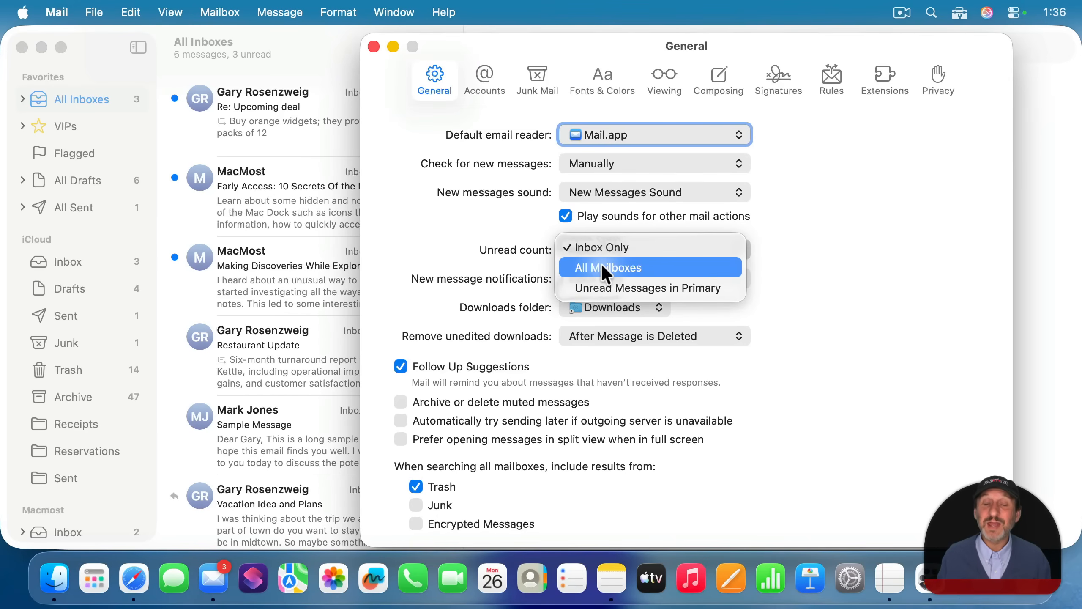
left_click(603, 266)
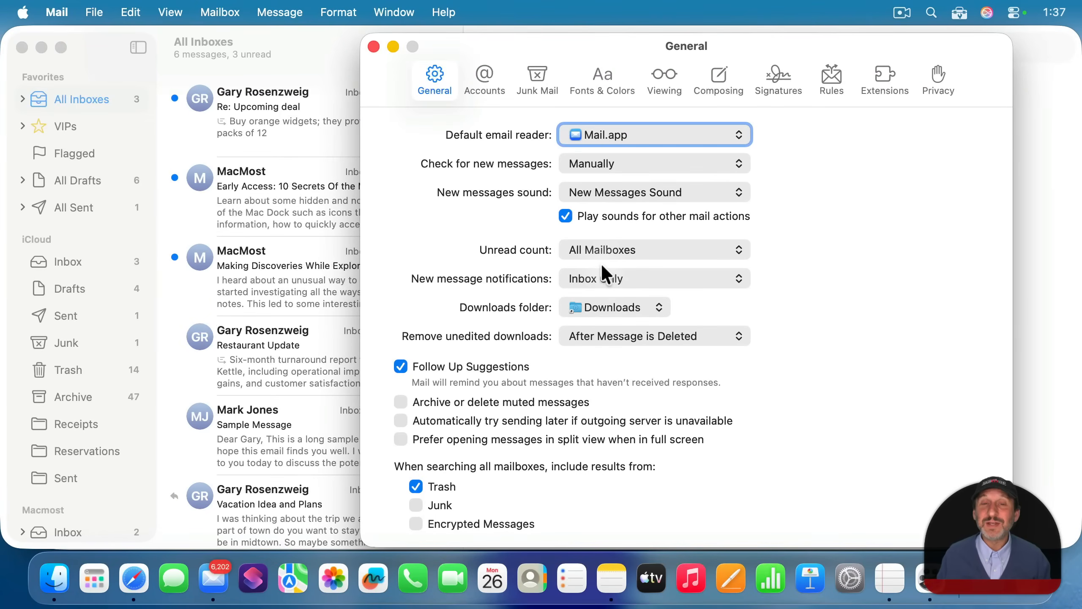
left_click(647, 251)
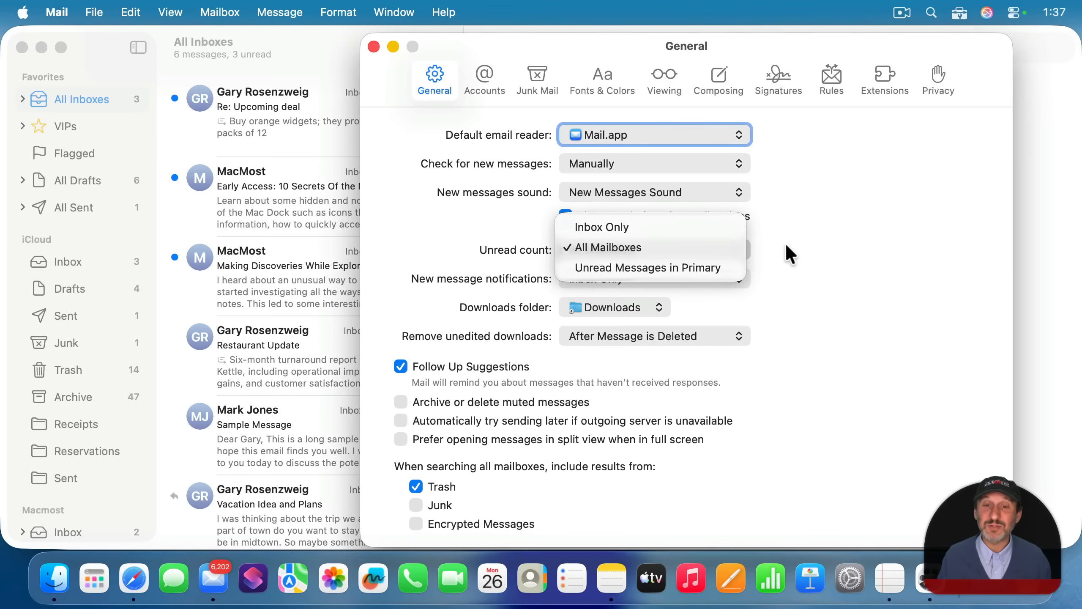
left_click(643, 217)
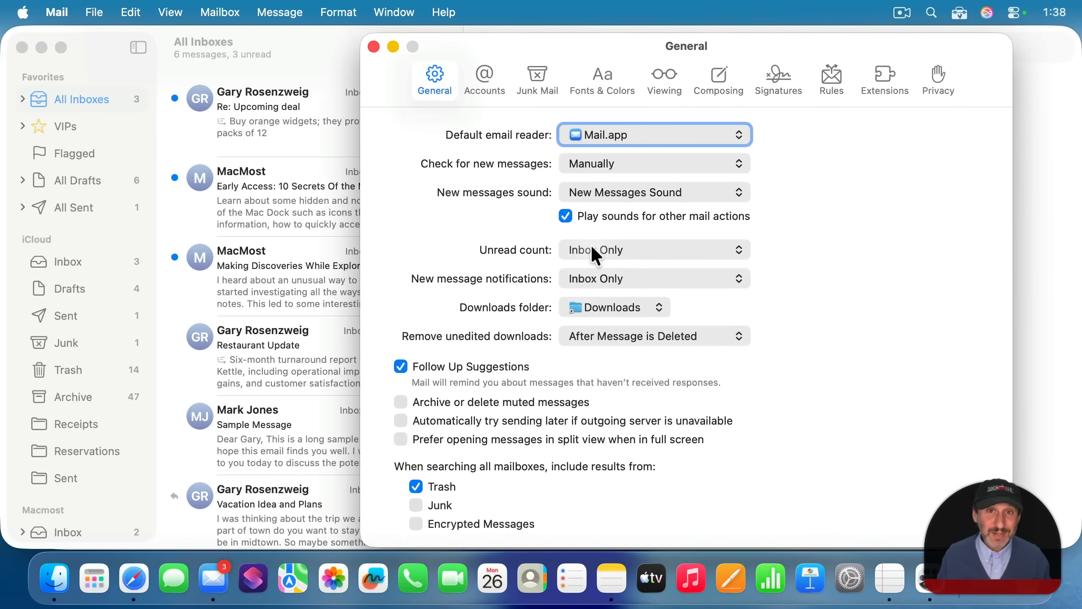
Set the Unread count to Unread Messages in Primary and close the settings
left_click(593, 249)
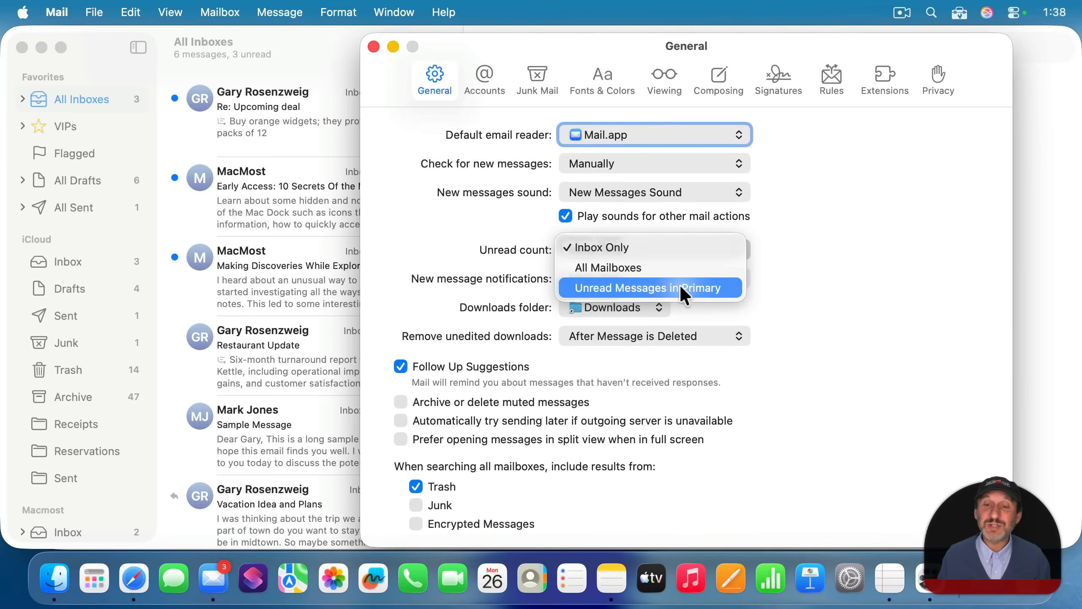
left_click(709, 287)
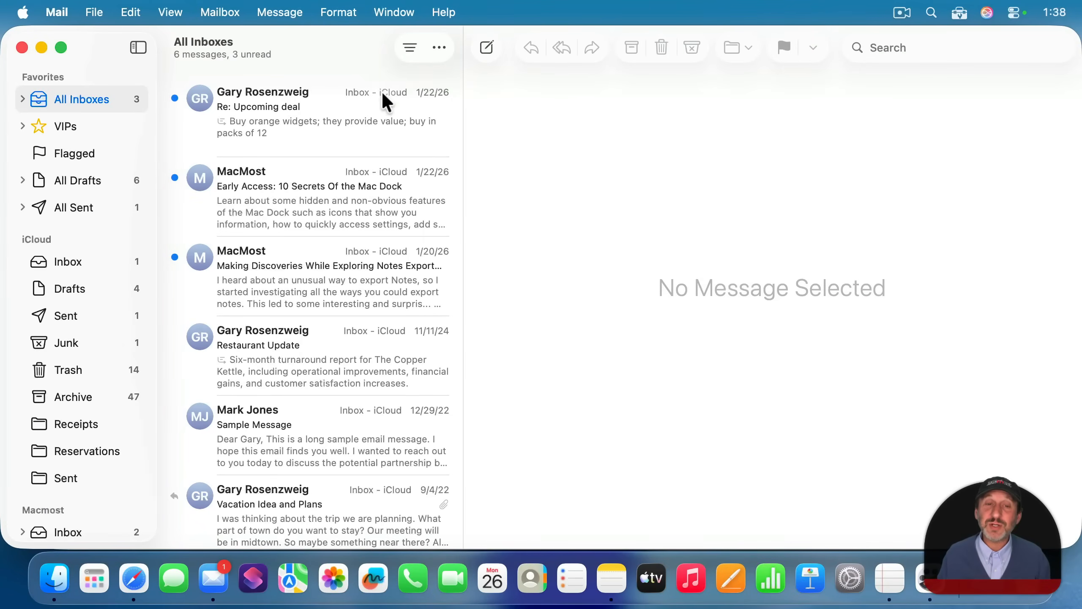
Show mail categories above the message list in All Inboxes
left_click(439, 48)
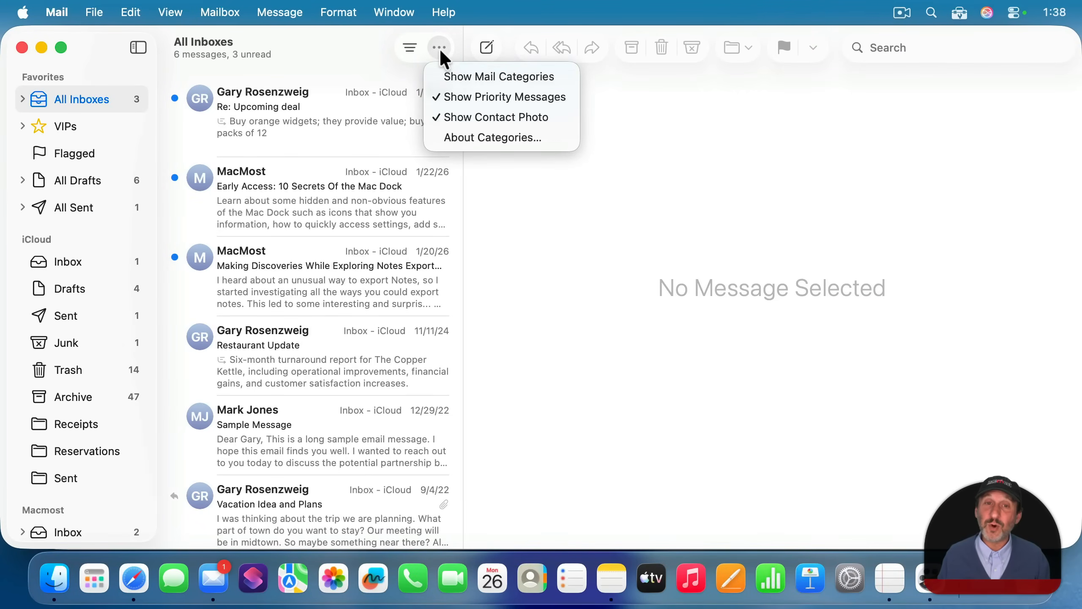
left_click(502, 80)
left_click(170, 9)
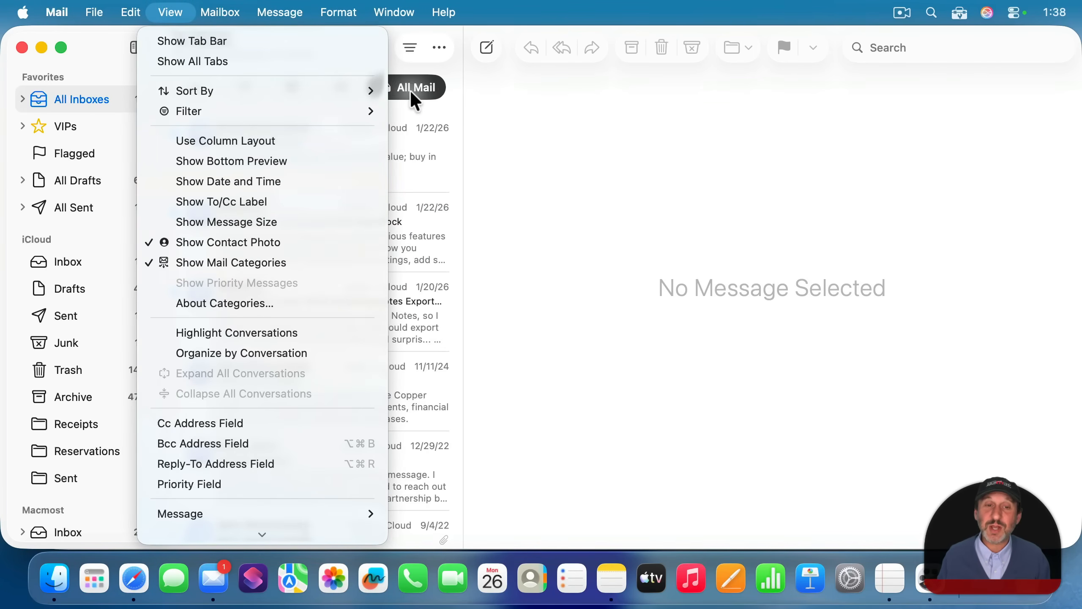
left_click(458, 99)
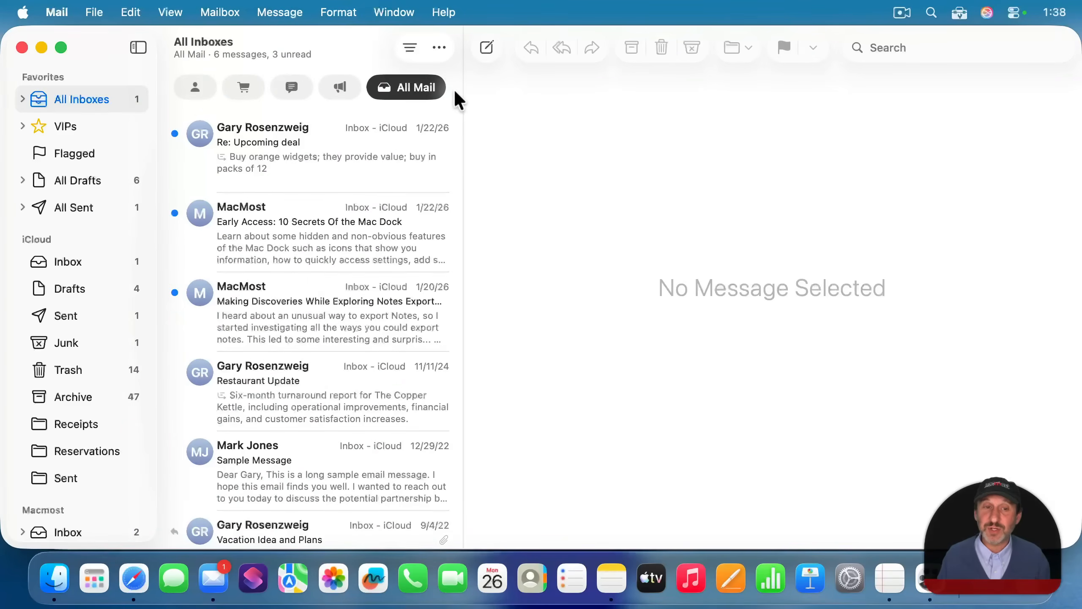
Browse the Primary, Transactions, Updates and Promotions categories and return to Primary
left_click(195, 90)
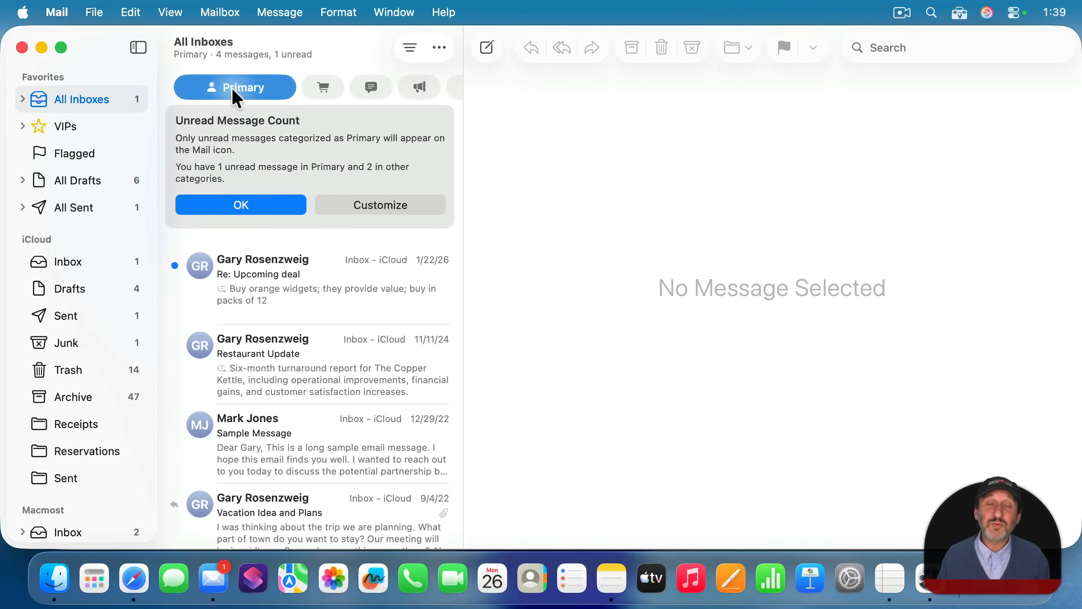
left_click(331, 98)
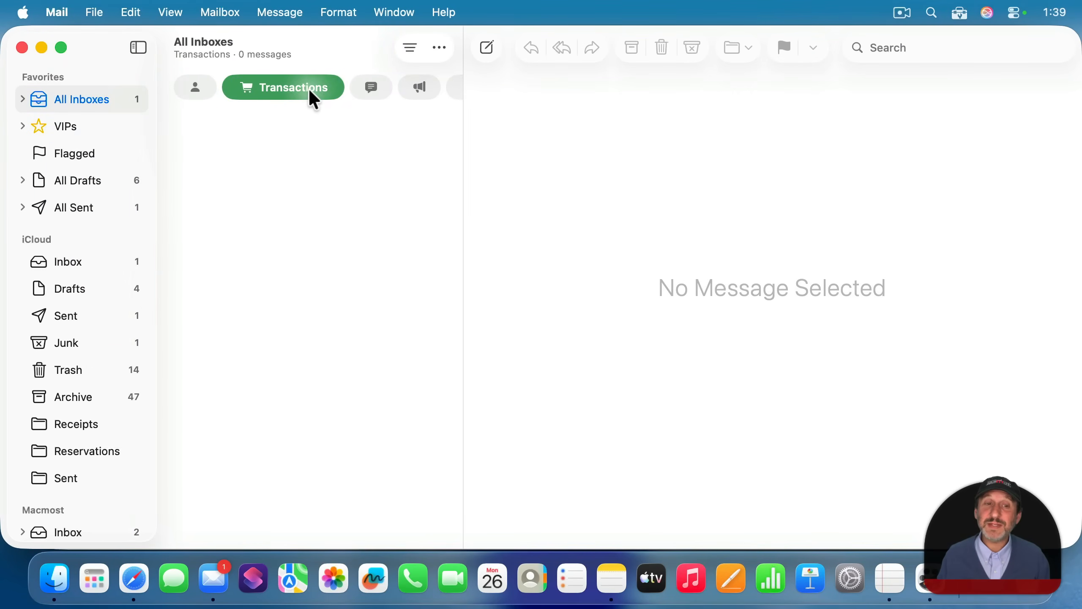
left_click(364, 97)
left_click(416, 93)
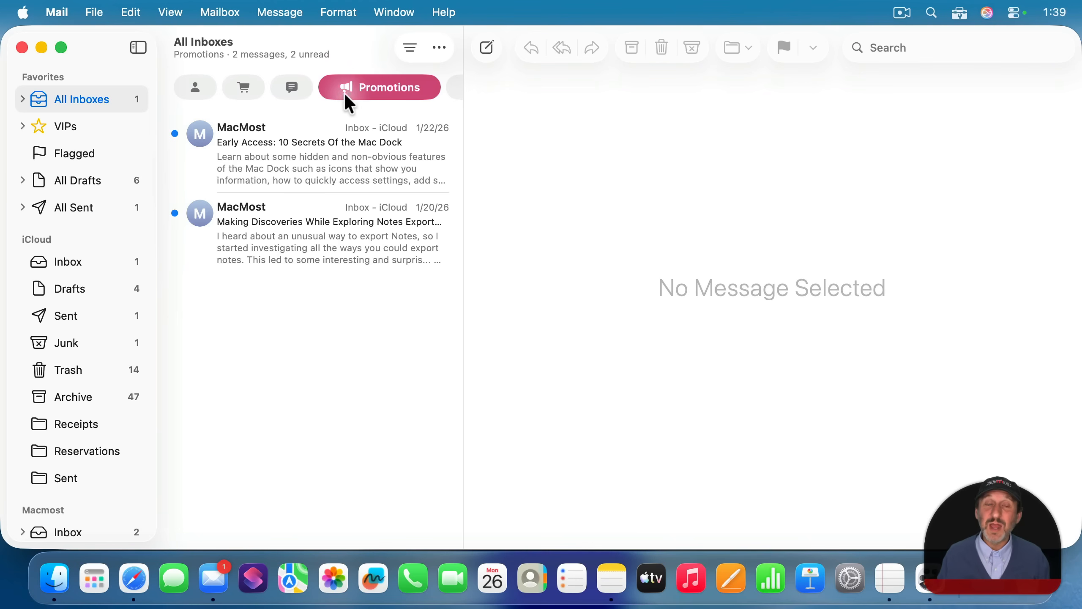
left_click(196, 87)
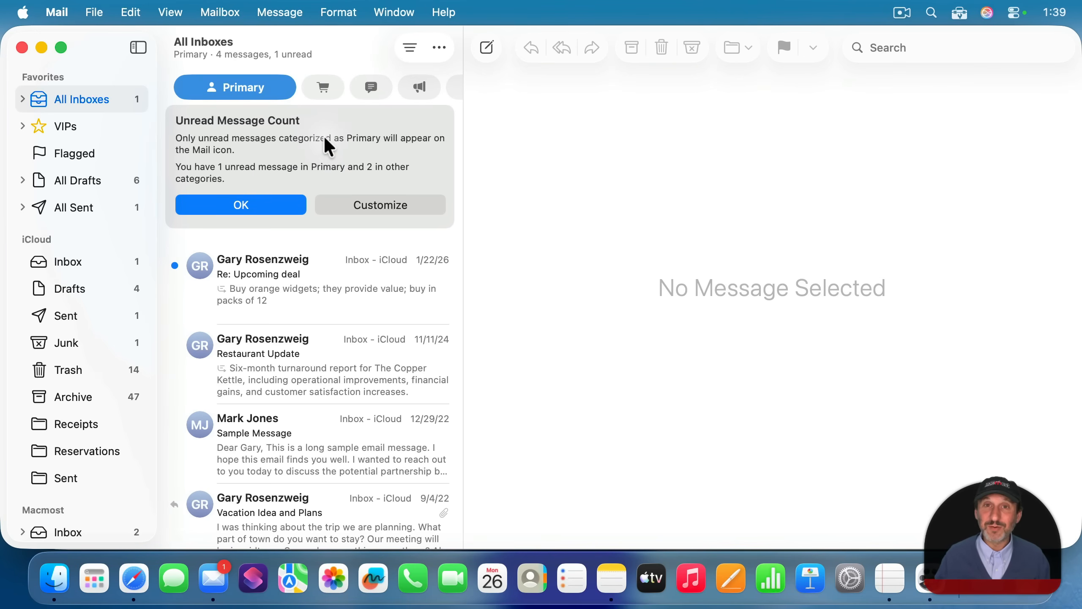
Check the unread count and new message notification settings, and look through the Transactions, Updates and Promotions categories
key("super+comma")
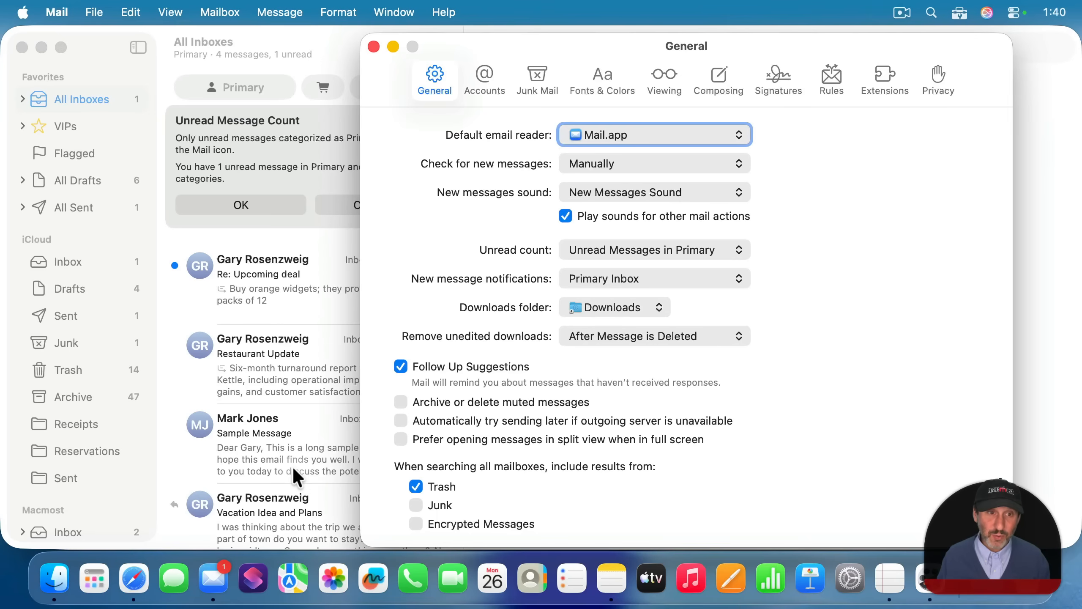
left_click(337, 50)
left_click(320, 84)
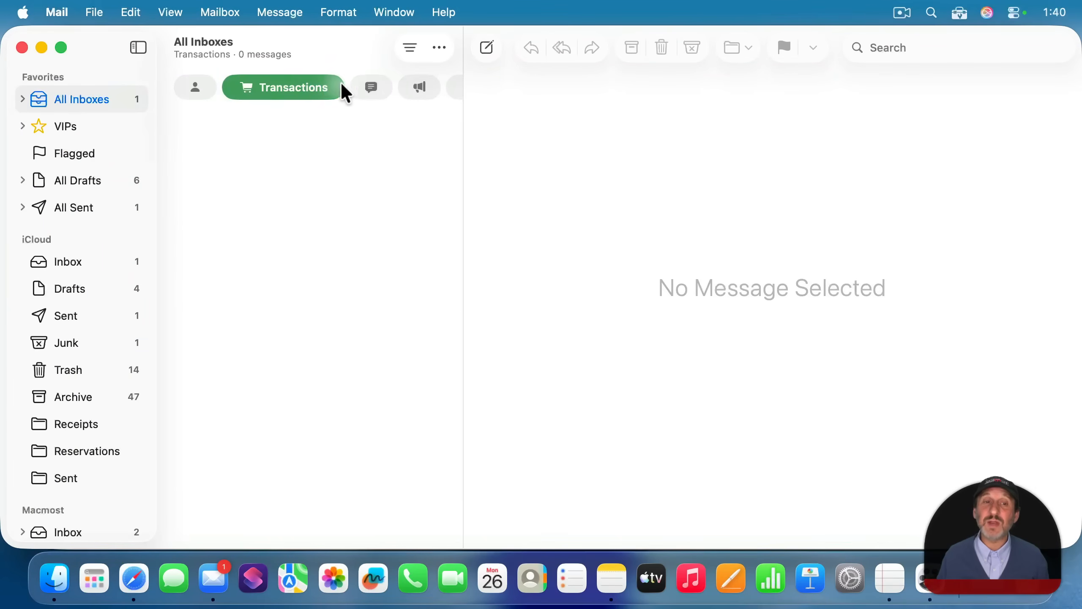
left_click(368, 89)
left_click(411, 88)
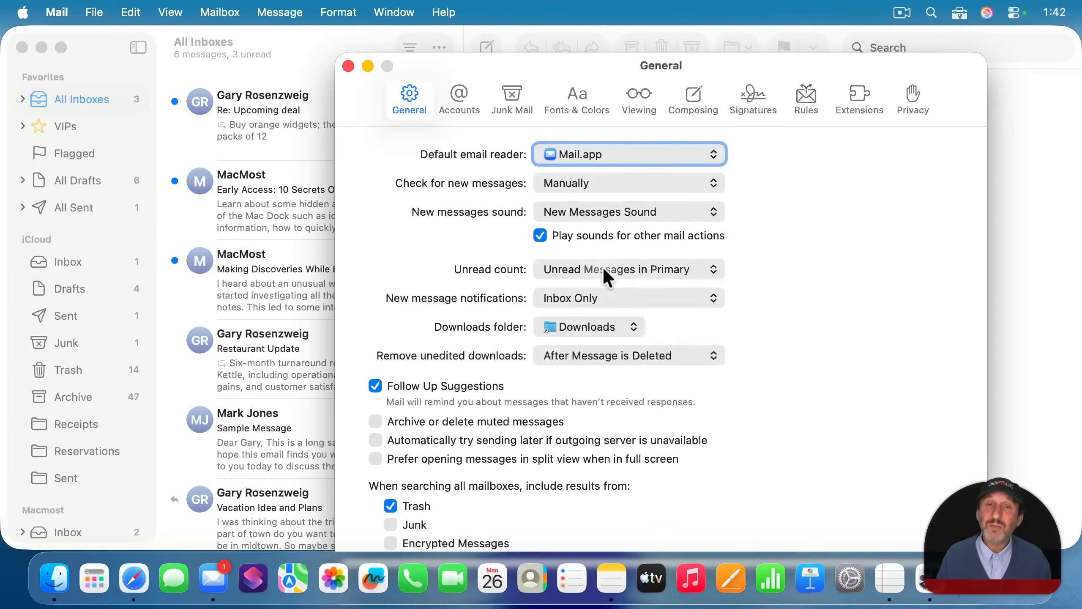
Review the available Unread count choices in Mail's General settings without picking one
left_click(604, 271)
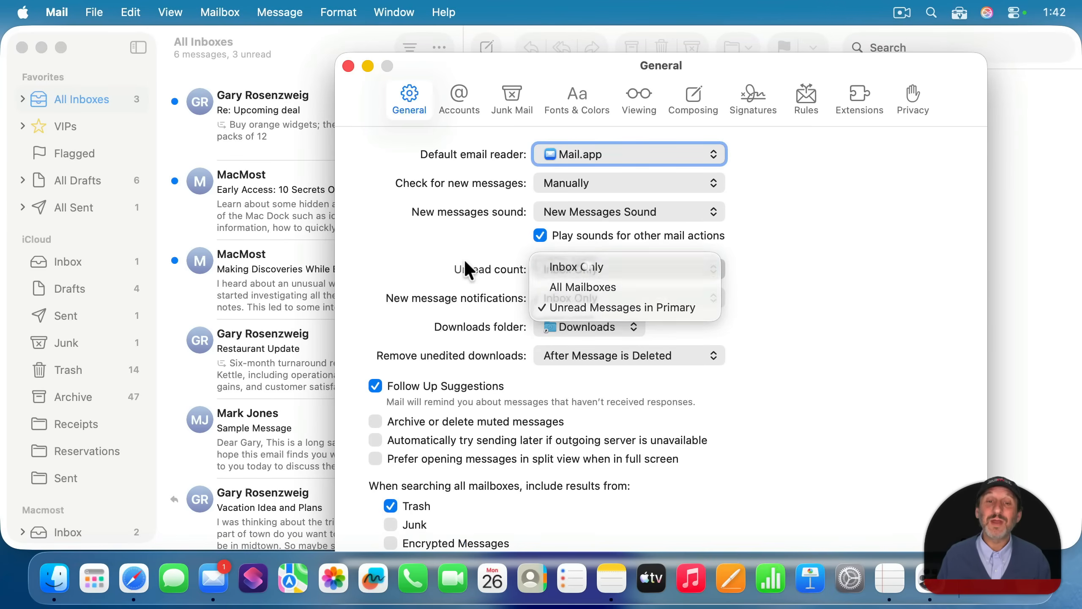
left_click(466, 262)
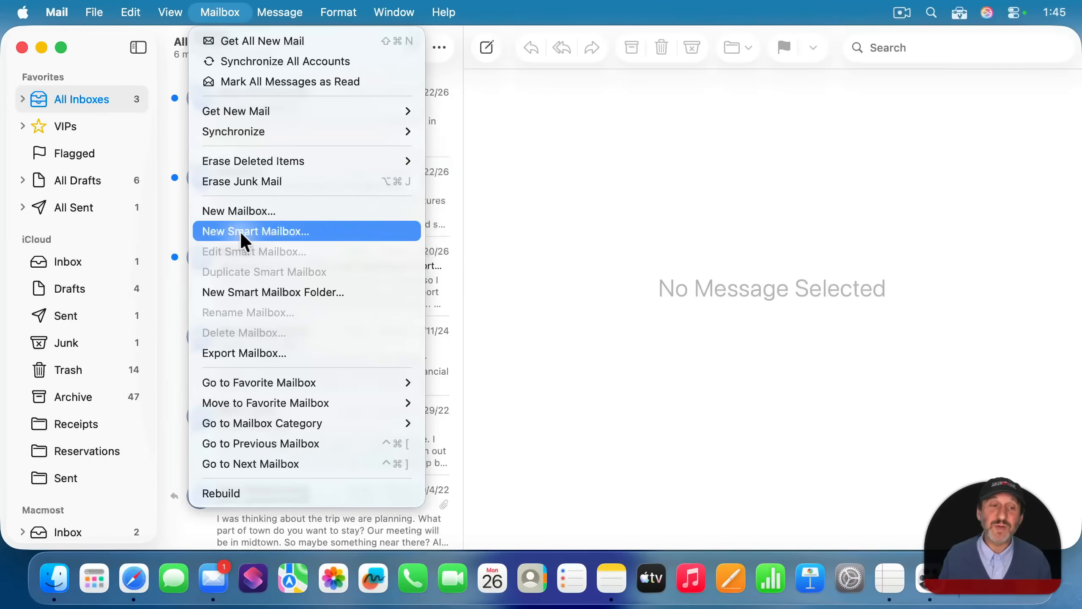
Start a new smart mailbox named From Important People that matches any of its conditions
left_click(266, 234)
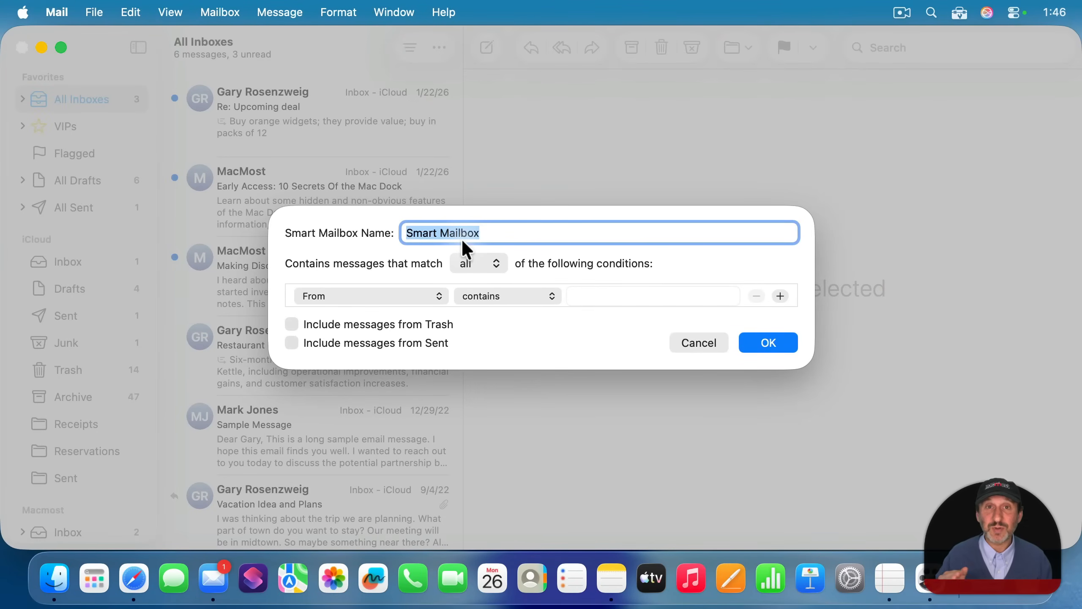
type("Fro")
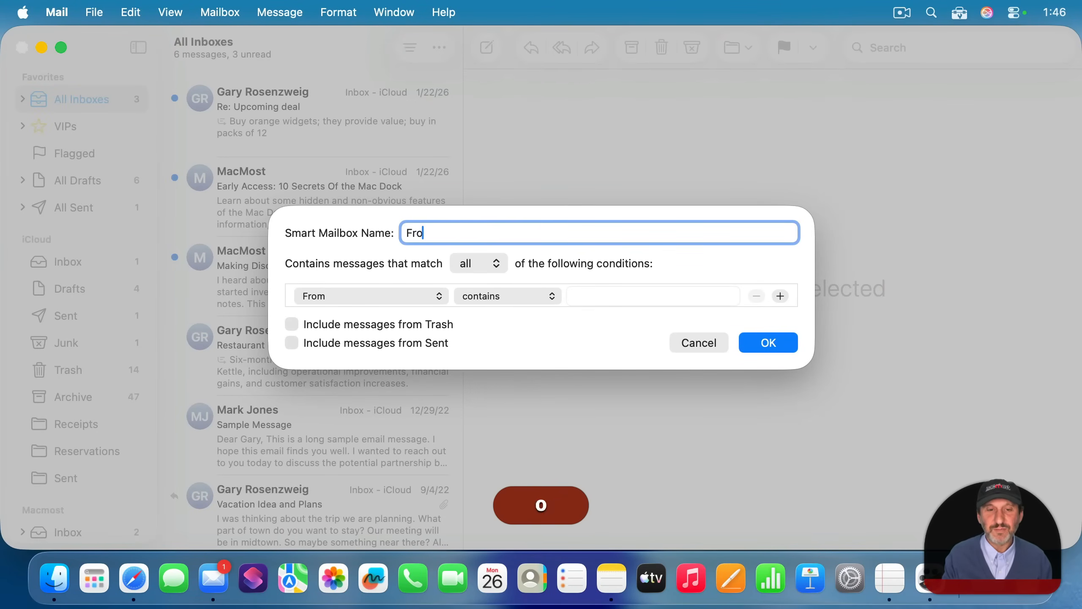
type("m Important ")
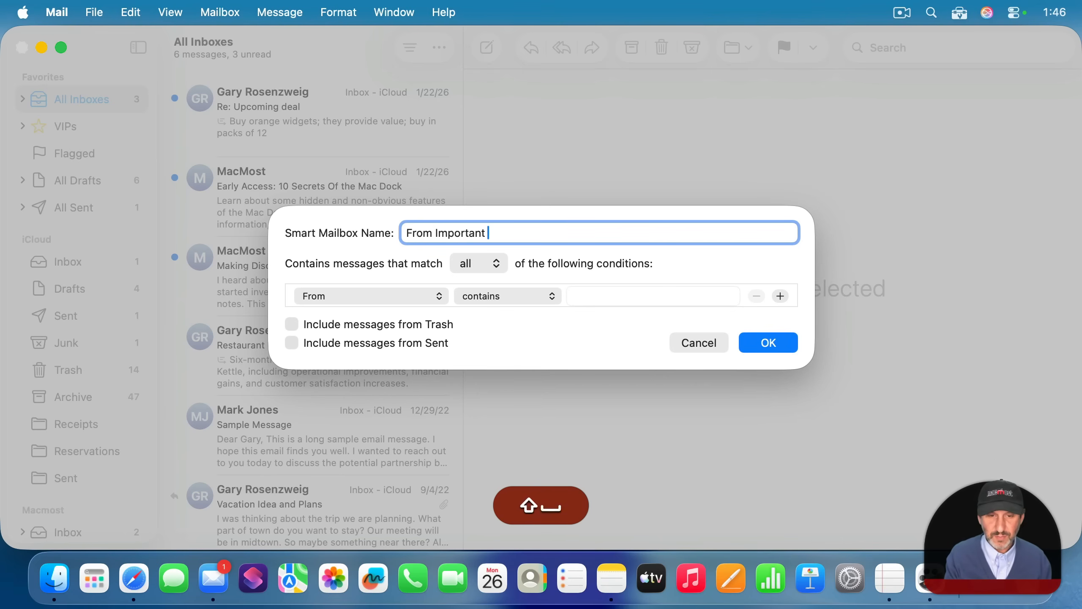
type("People")
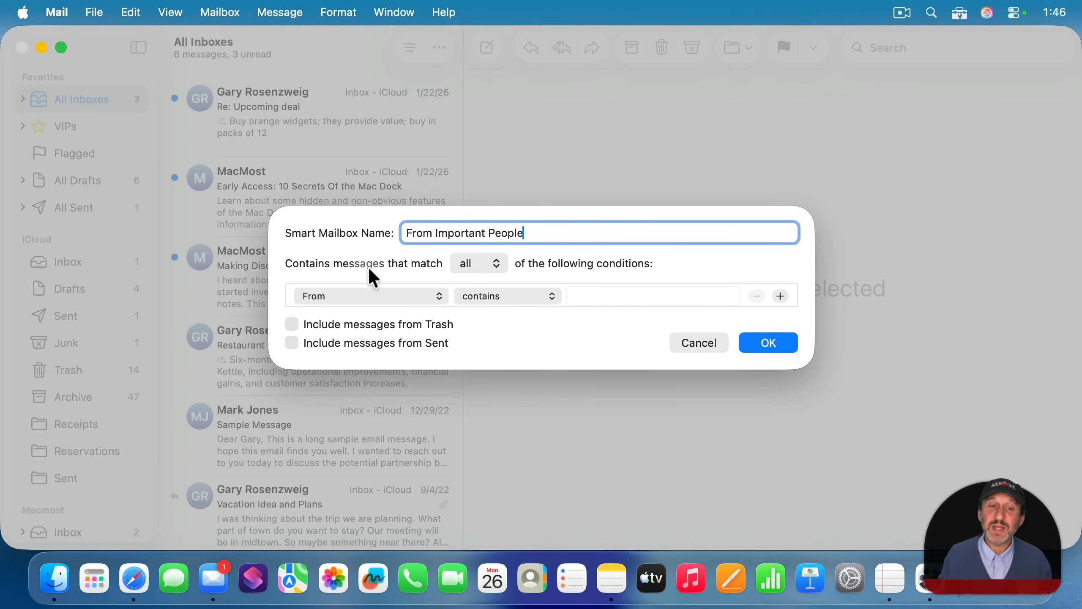
left_click(484, 264)
left_click(477, 242)
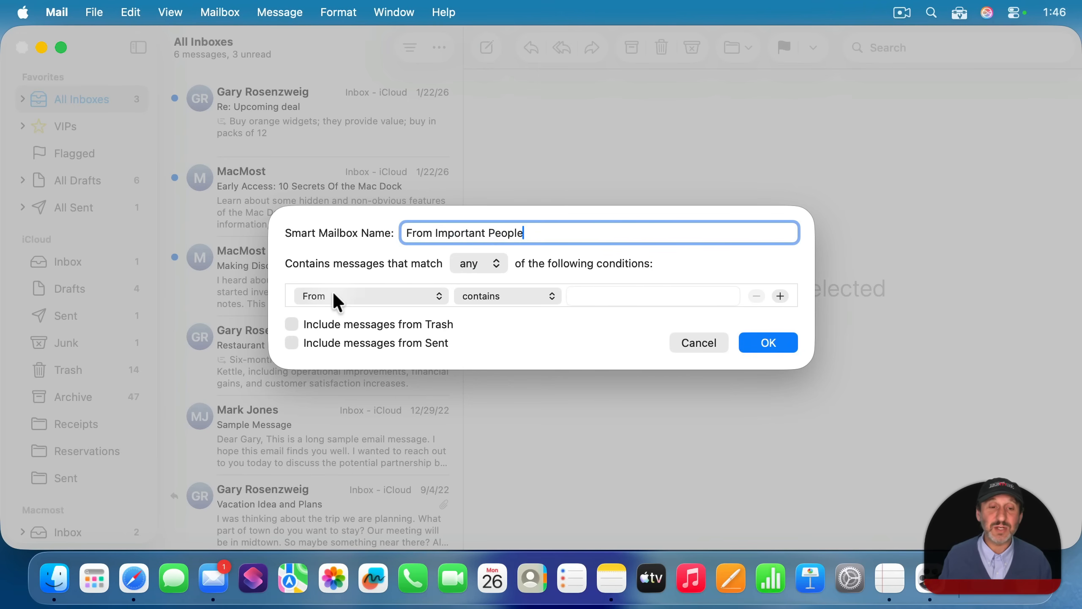
Define the smart mailbox condition as From contains macmost.com and review the other comparison operators
key("Tab")
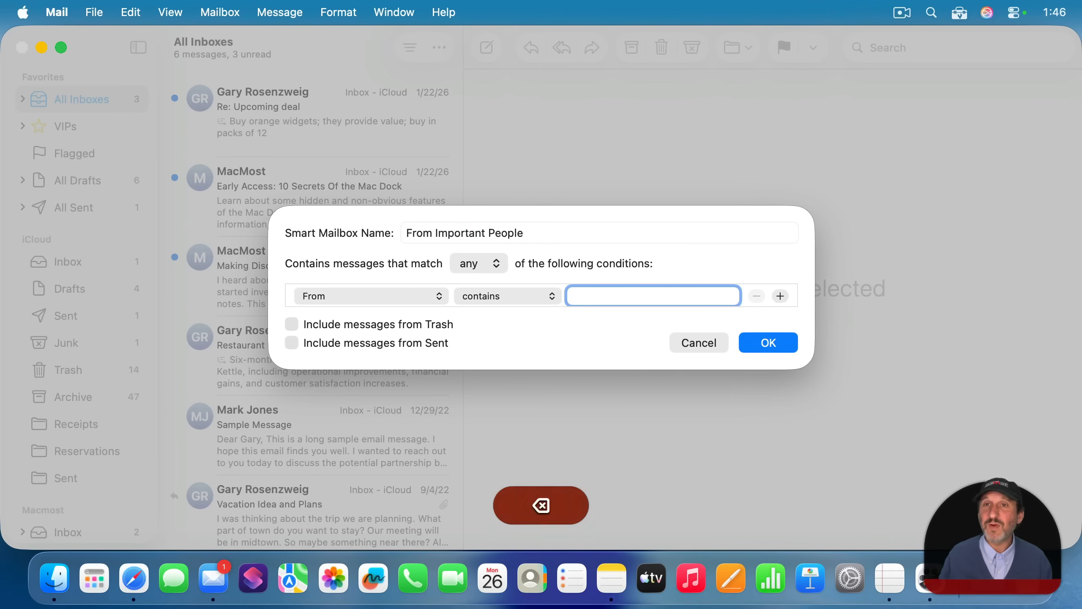
key("BackSpace")
type("macmost.com")
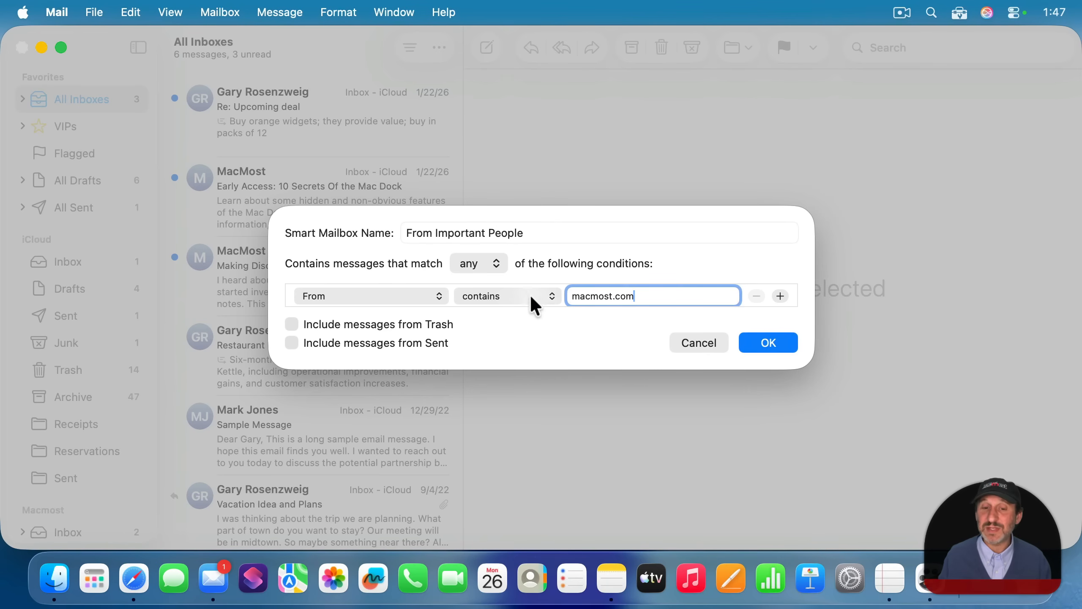
left_click(504, 296)
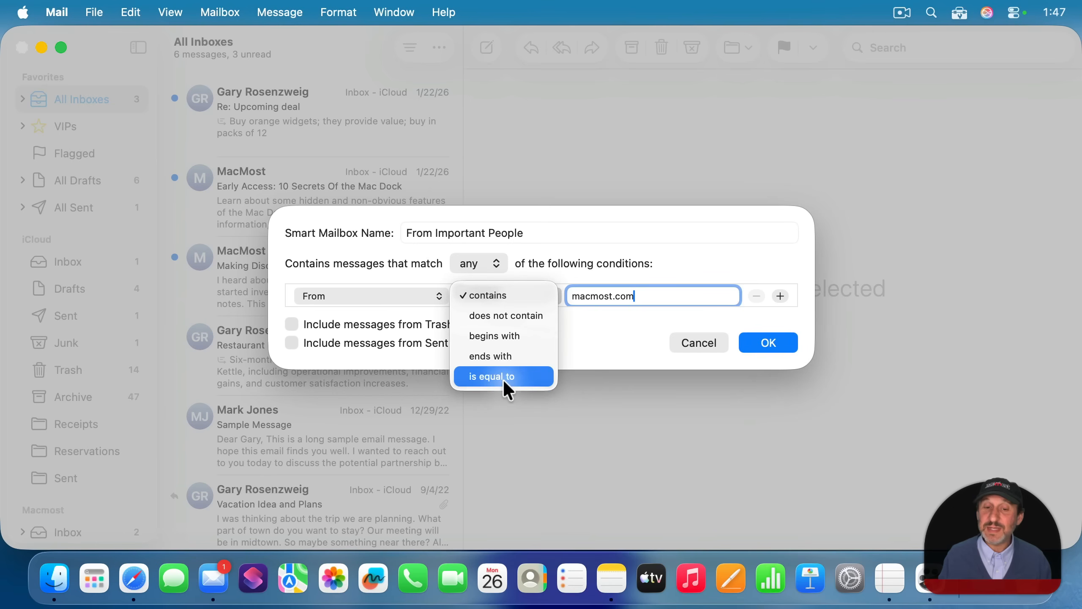
left_click(615, 252)
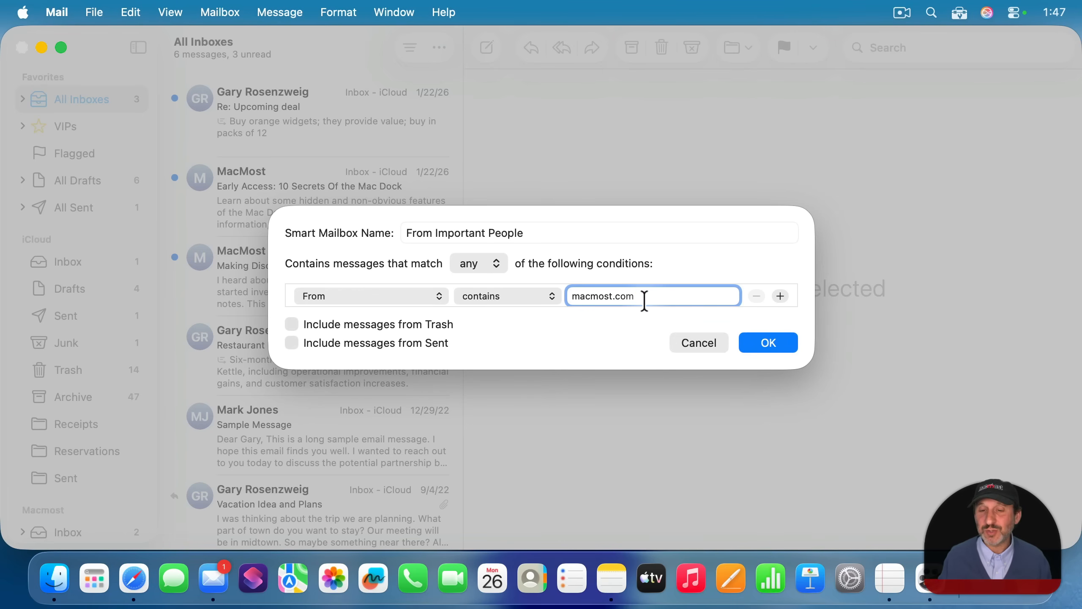
Save the From Important People smart mailbox and compare its messages with those in All Inboxes
left_click(761, 342)
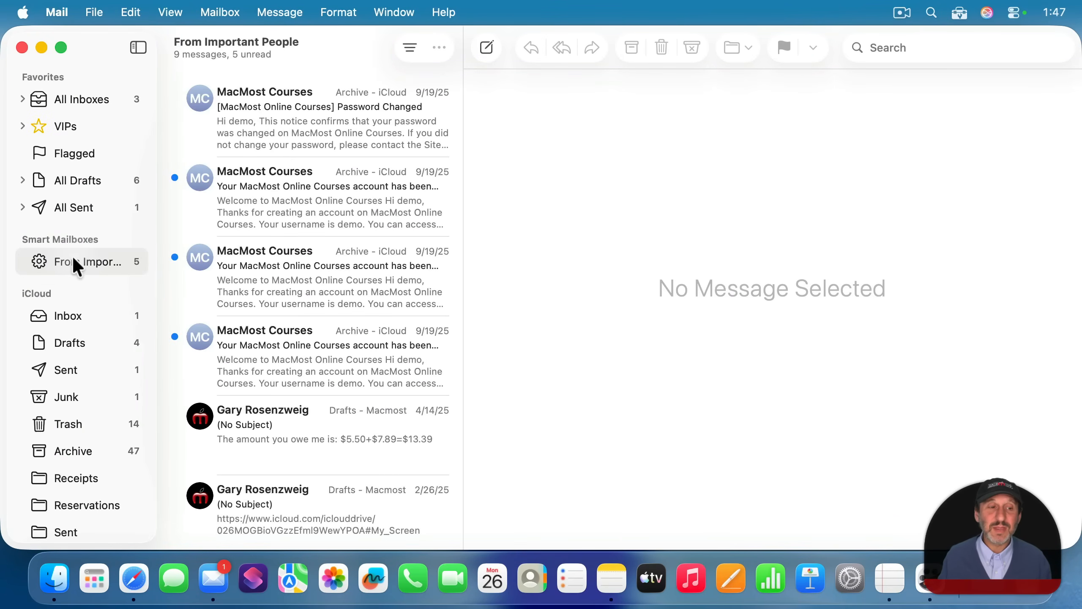
left_click(73, 100)
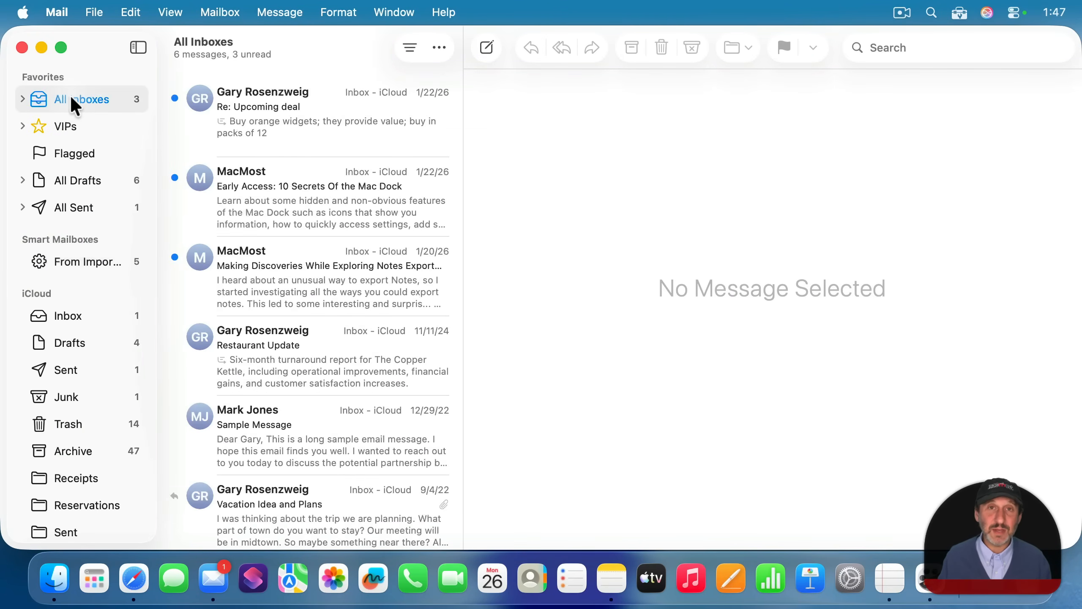
left_click(68, 268)
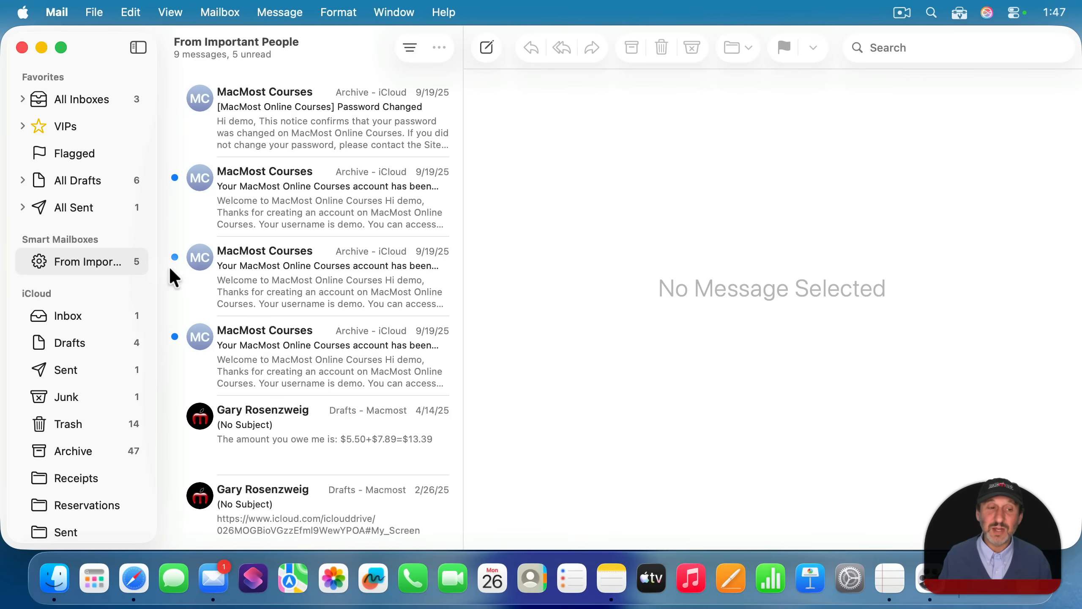
scroll(269, 364, "down", 10)
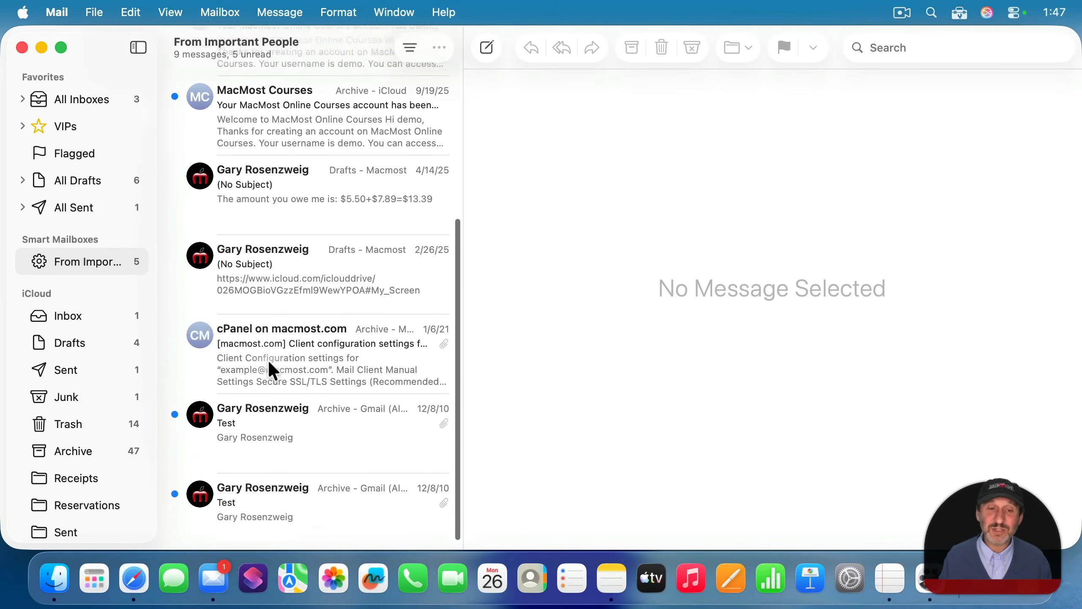
scroll(269, 365, "up", 10)
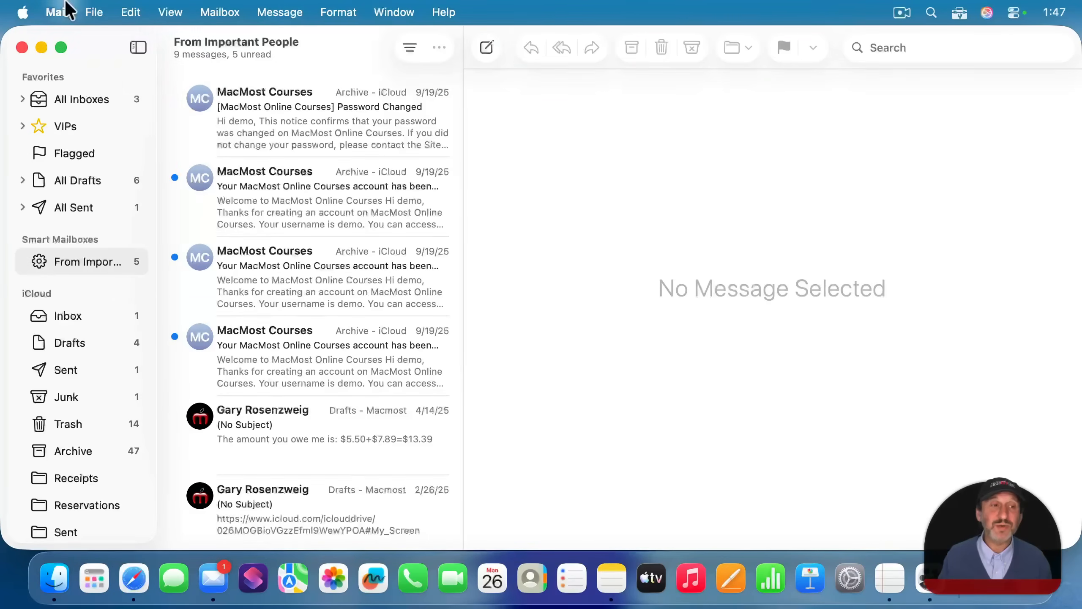
Set the Unread count in Mail's General settings to the From Important People smart mailbox and close the settings
left_click(57, 12)
left_click(80, 68)
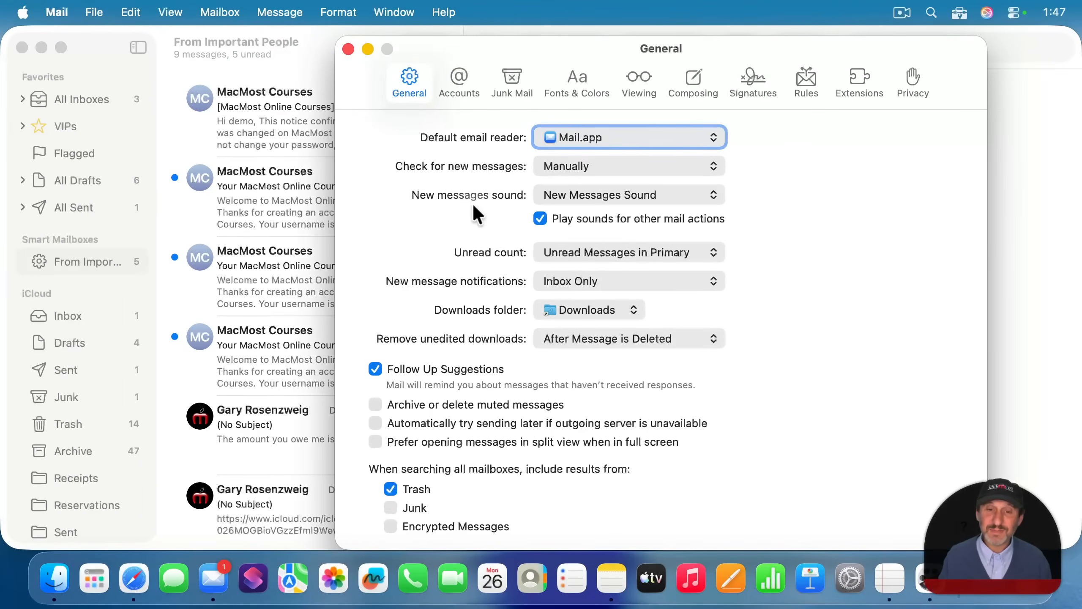
left_click(550, 251)
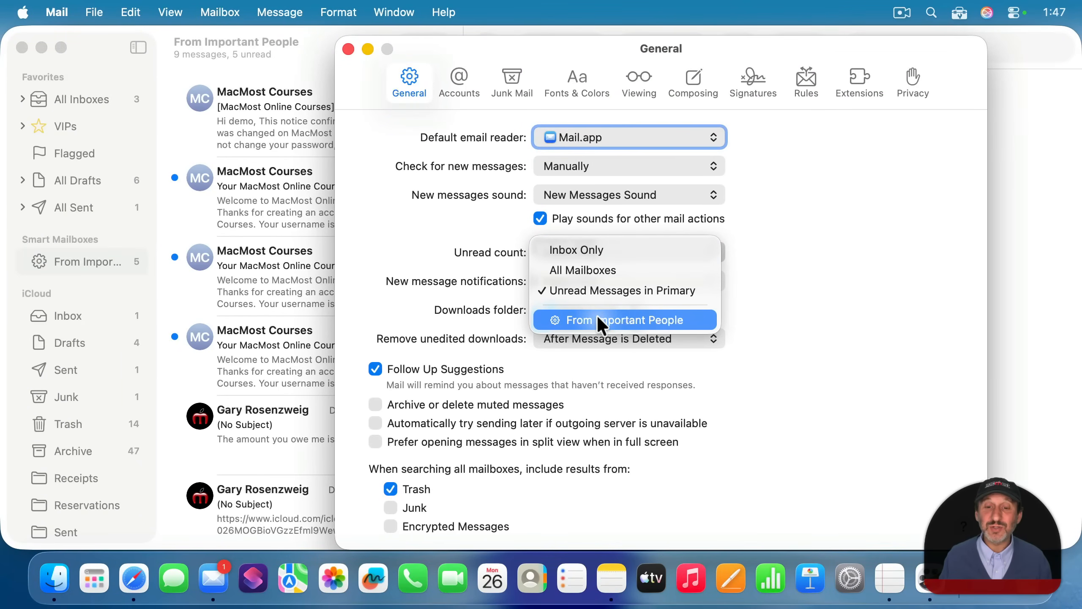
left_click(567, 319)
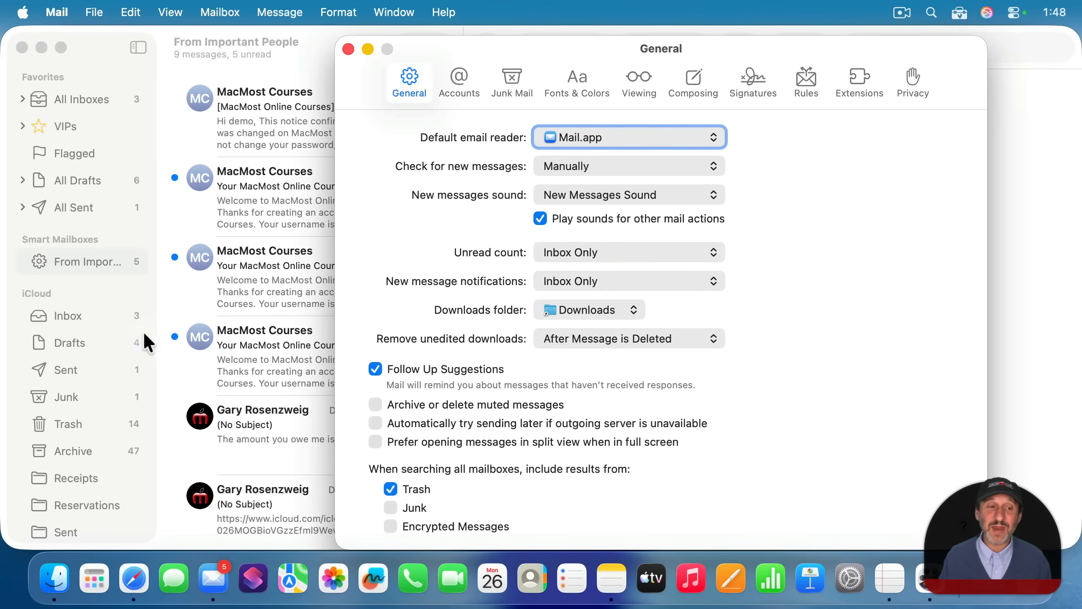
left_click(347, 49)
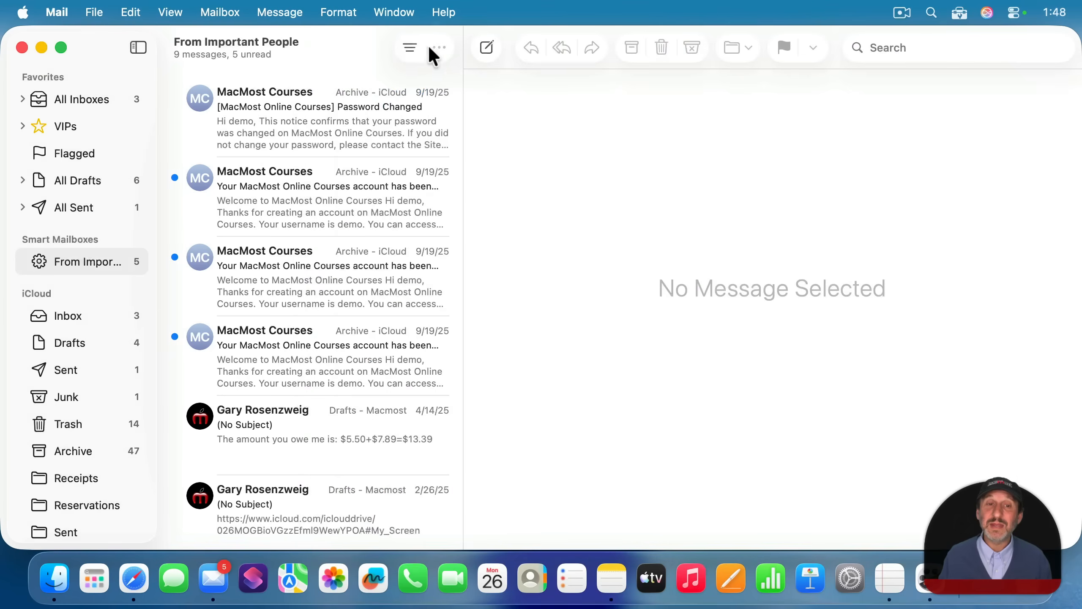
Open the From Important People smart mailbox for editing
right_click(86, 270)
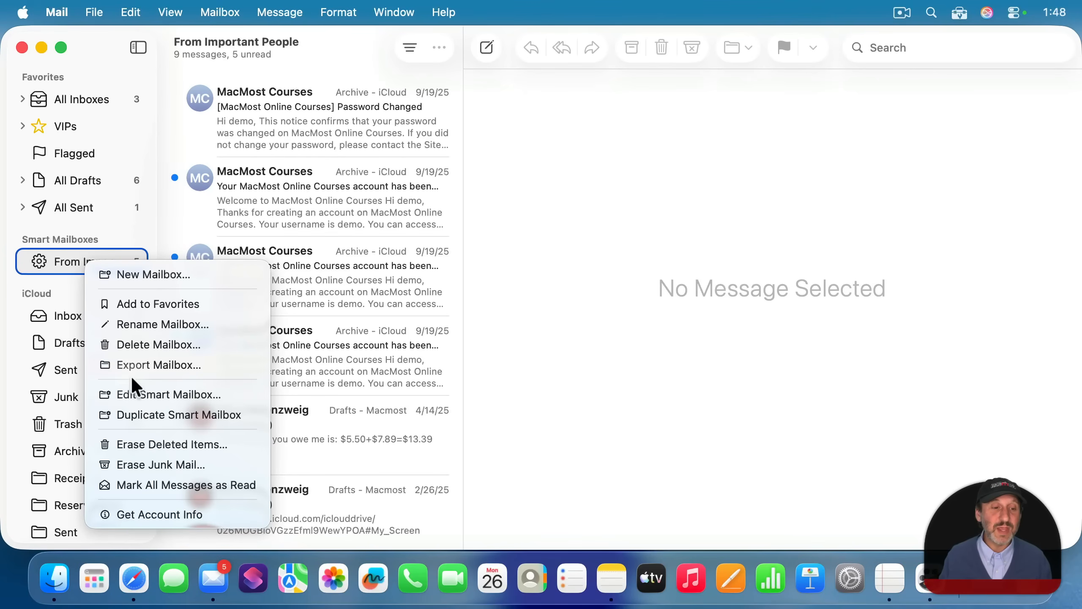
left_click(136, 392)
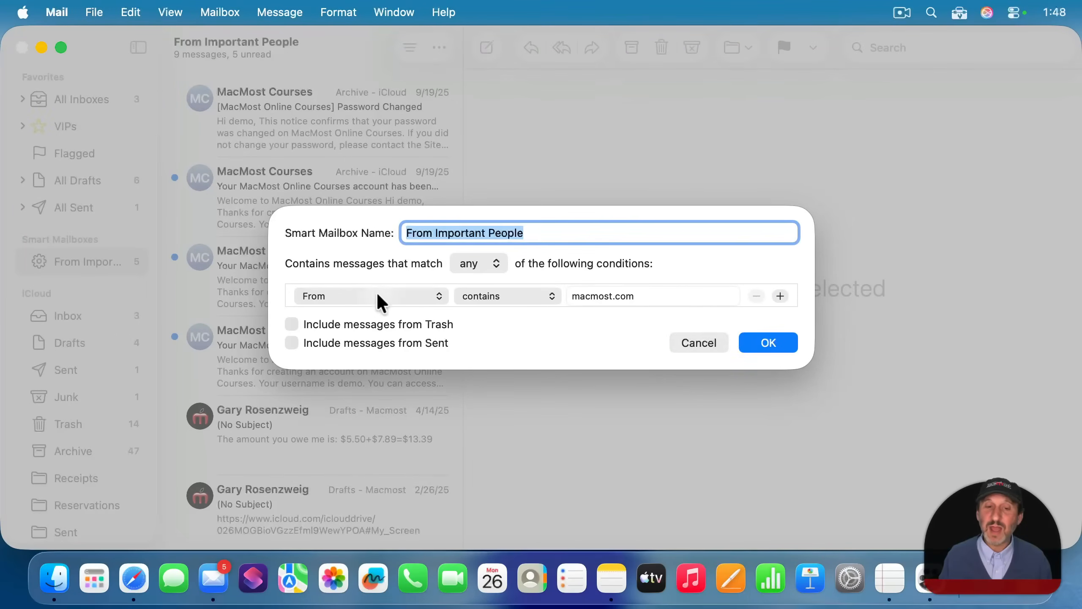
Try a second condition using From is equal to without a value, and remove it again
left_click(781, 296)
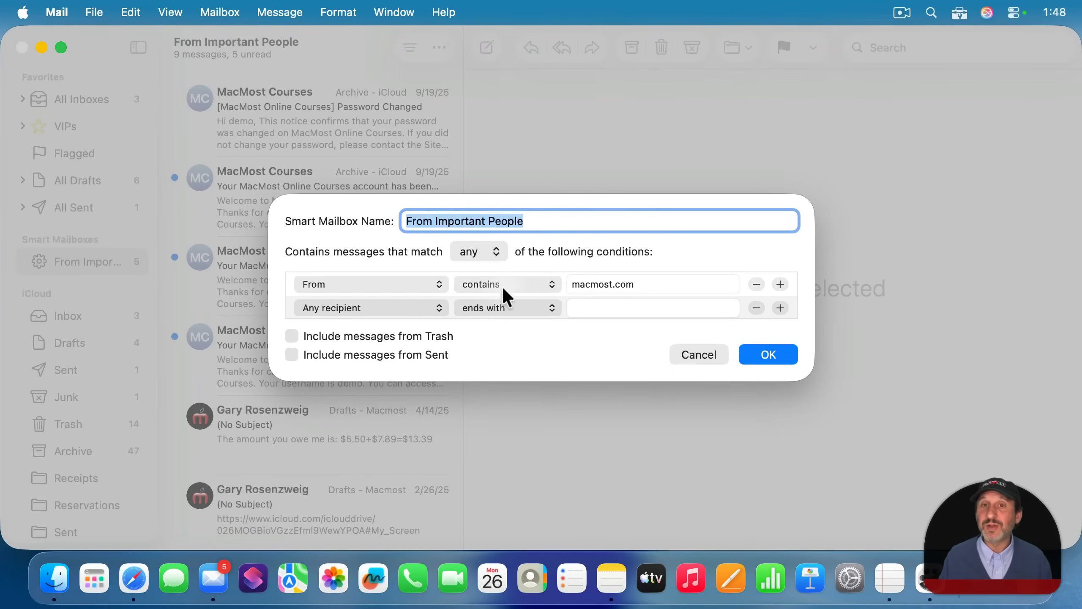
left_click(332, 309)
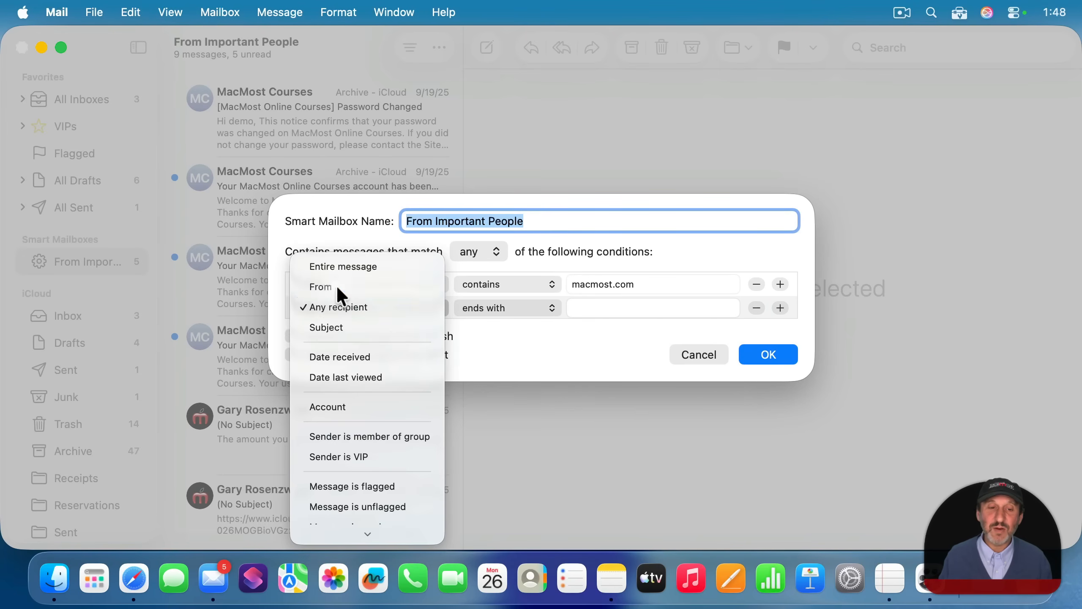
left_click(336, 286)
left_click(595, 308)
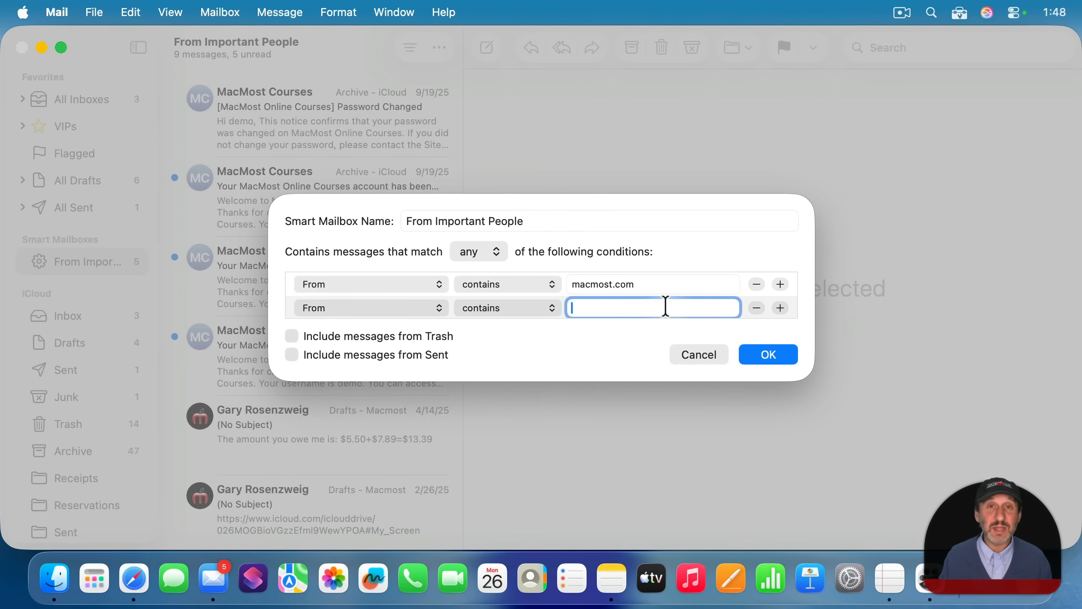
left_click(513, 308)
left_click(508, 386)
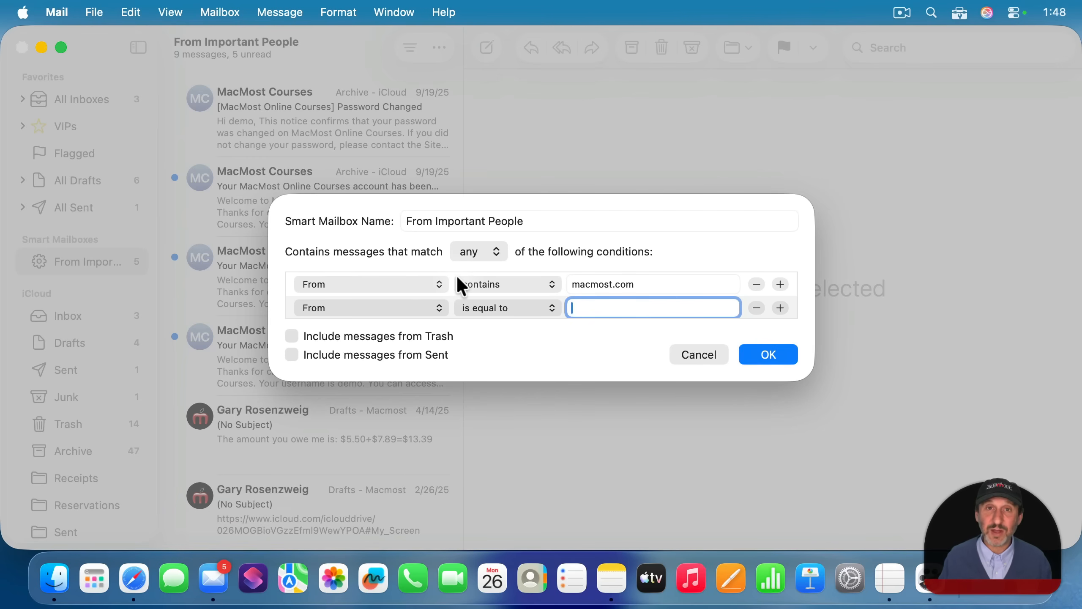
left_click(756, 308)
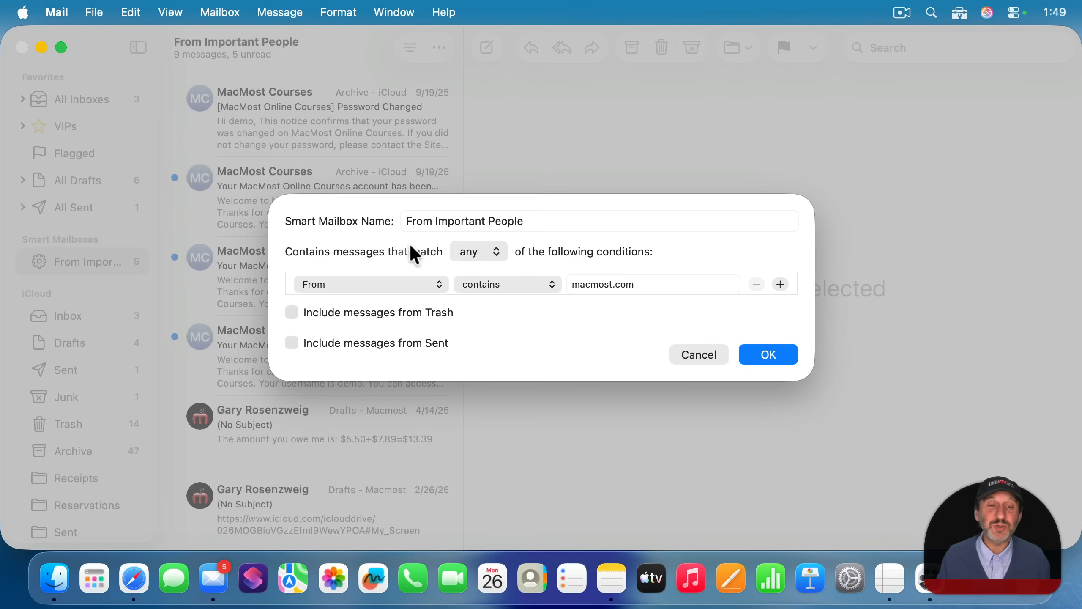
Make the smart mailbox match all conditions, add the condition Message is in mailbox All Inboxes, and save it
left_click(485, 254)
left_click(484, 268)
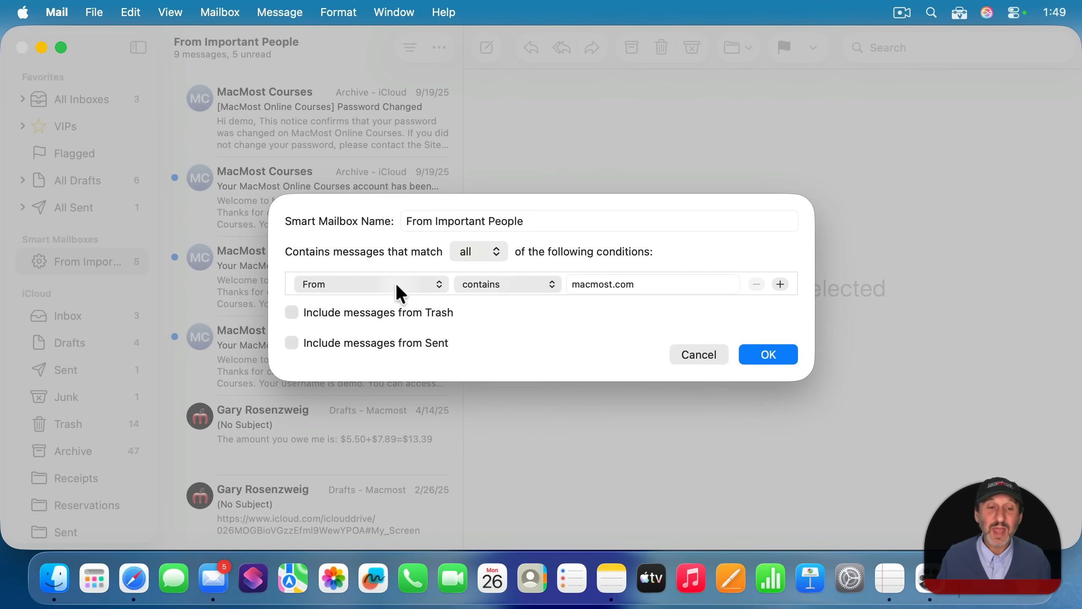
left_click(781, 285)
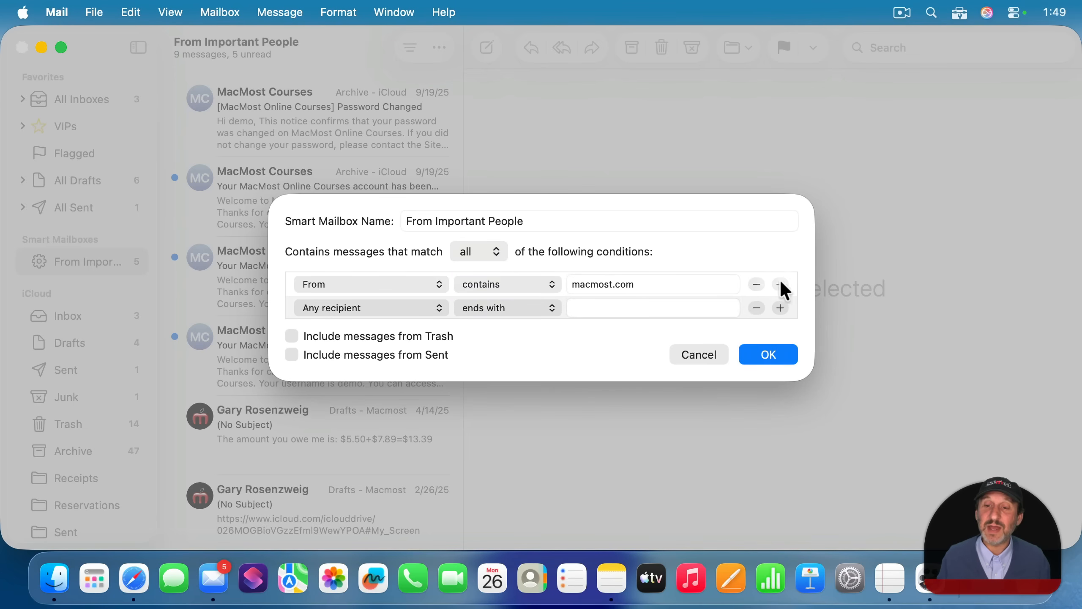
left_click(353, 312)
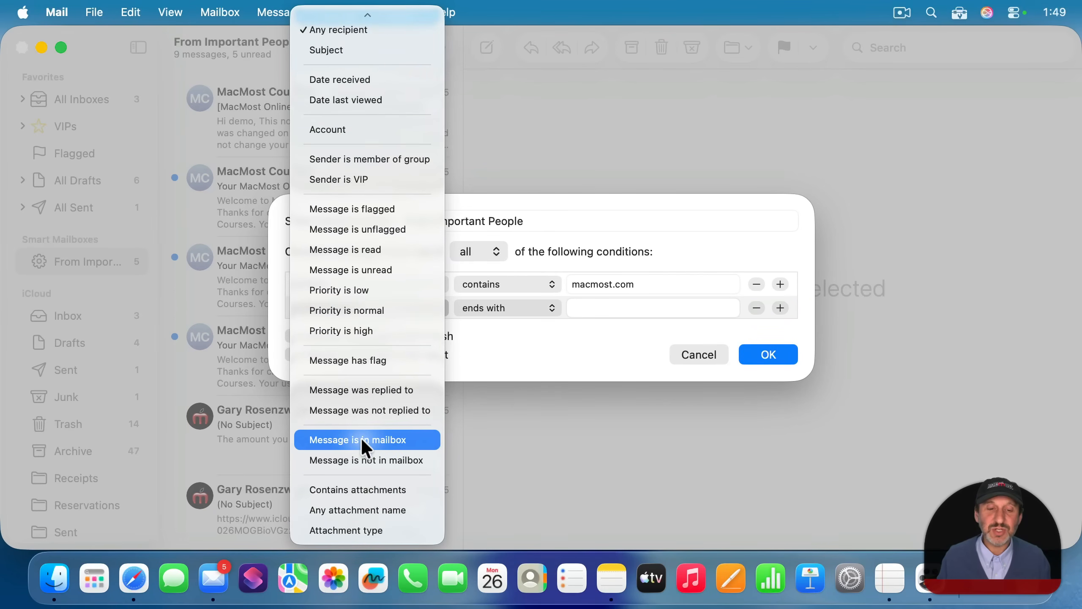
left_click(361, 439)
left_click(501, 306)
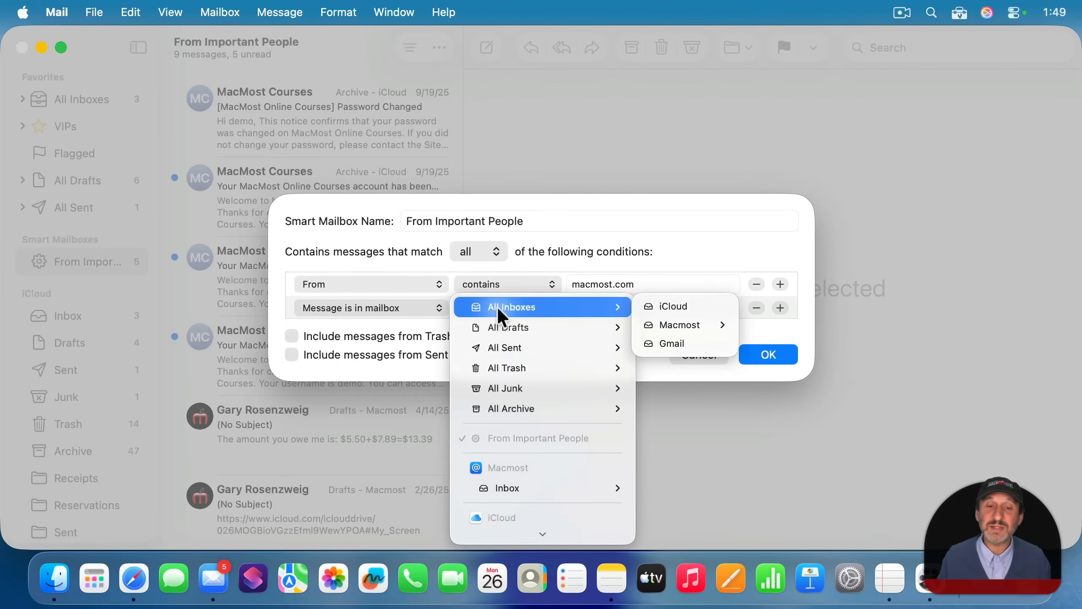
left_click(500, 307)
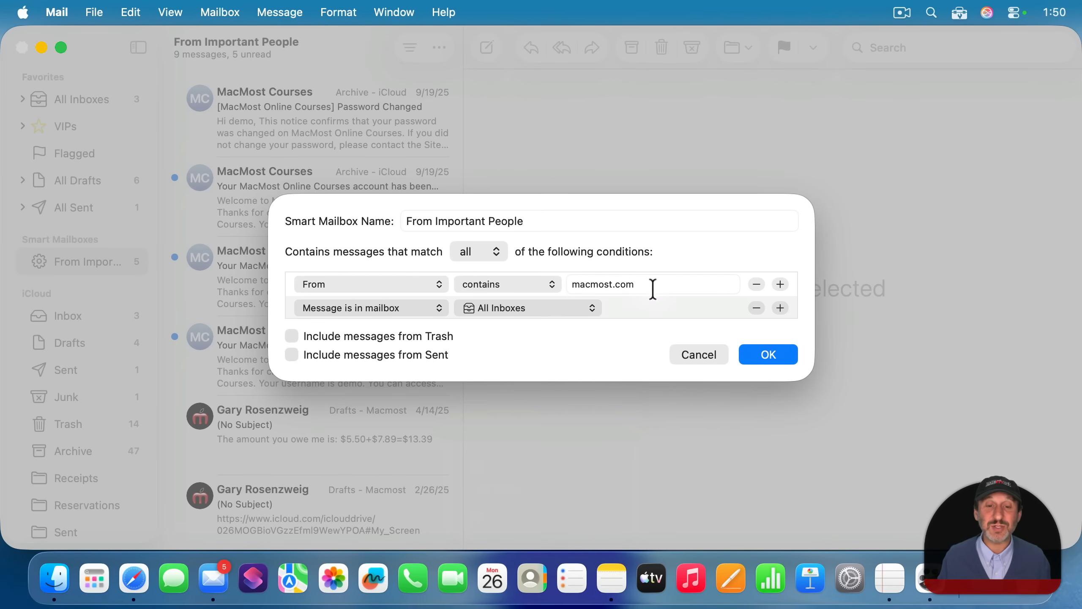
left_click(768, 356)
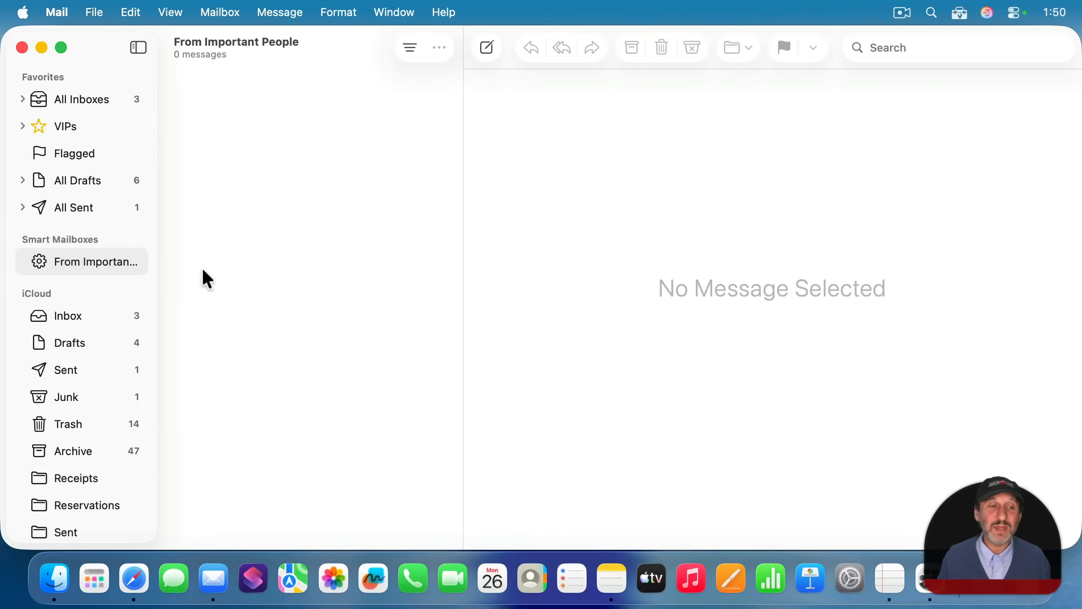
Change the smart mailbox's From condition to contains patreon, save it, and compare its messages with All Inboxes
right_click(77, 273)
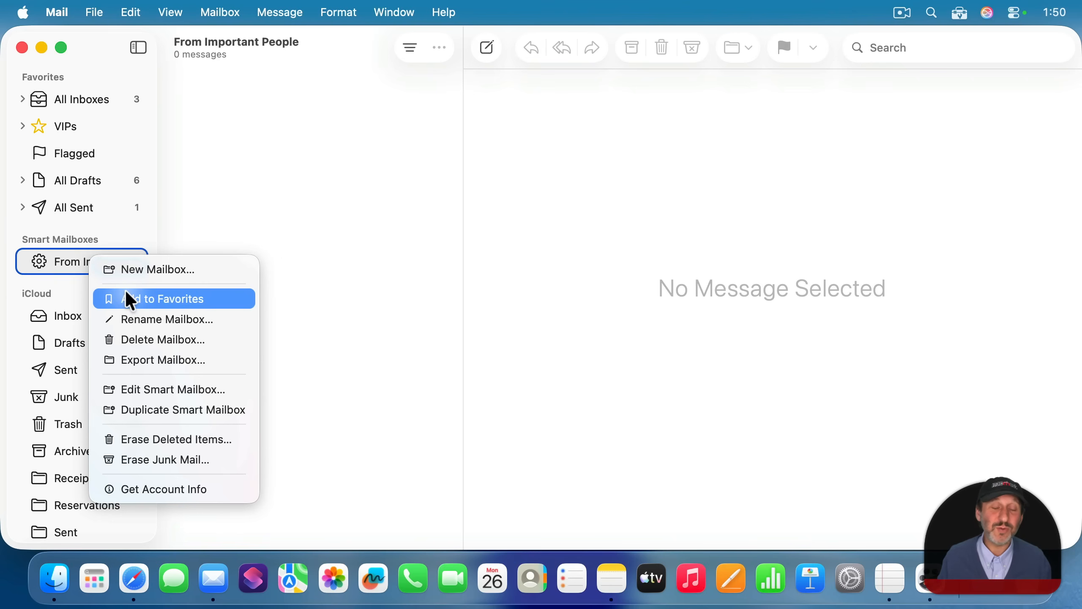
left_click(149, 388)
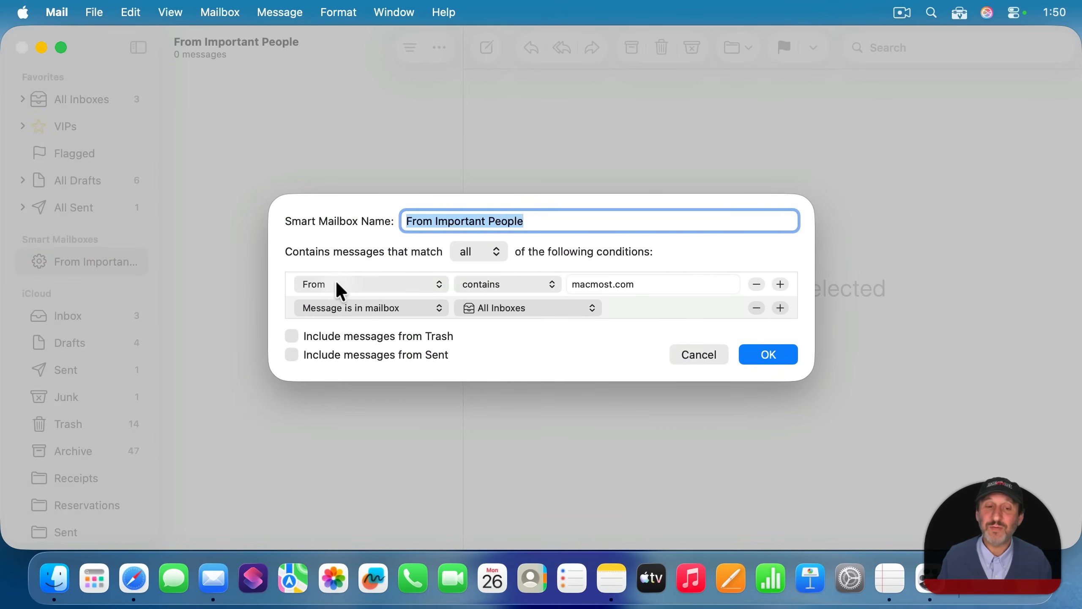
double_click(635, 280)
type("patreon")
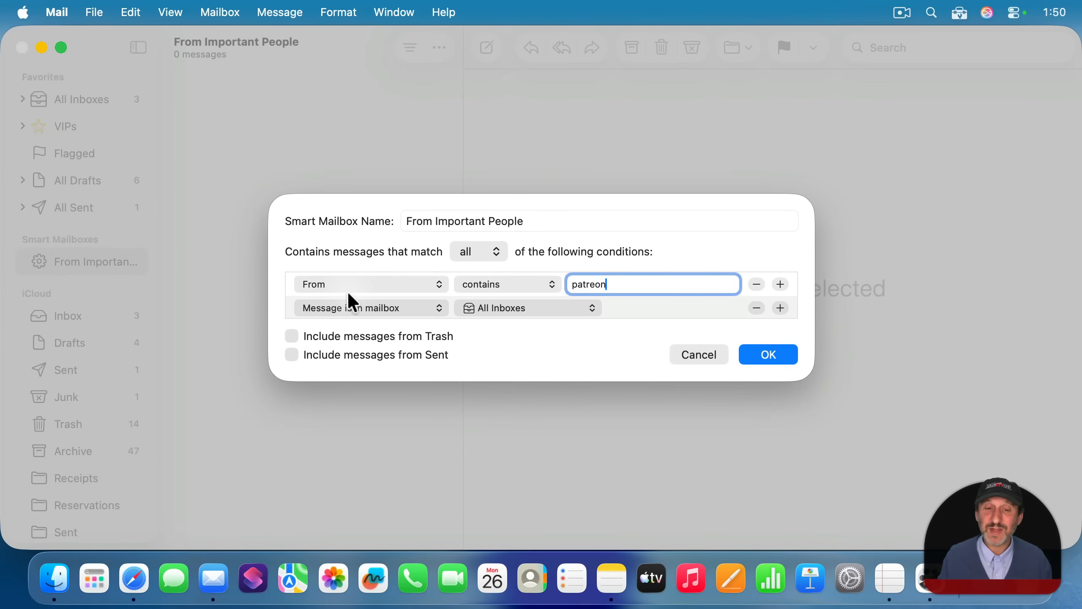
left_click(770, 360)
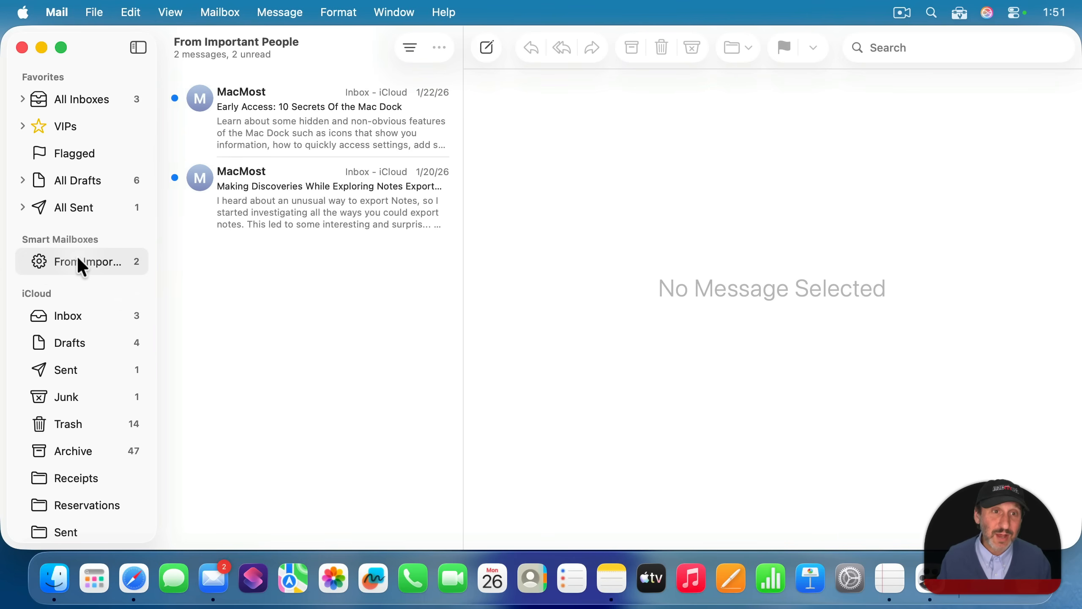
left_click(73, 99)
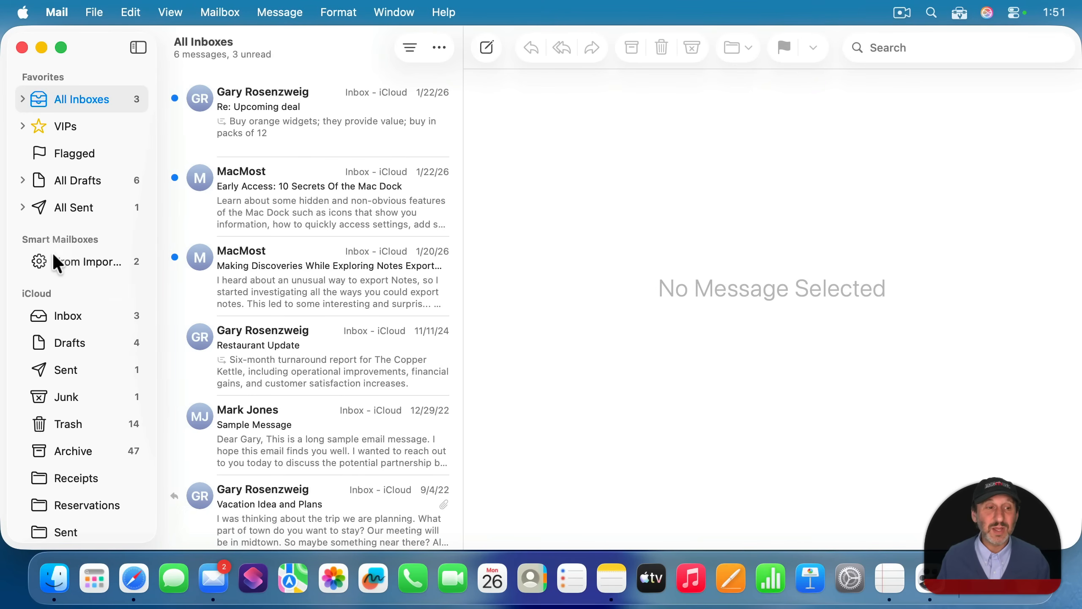
left_click(67, 270)
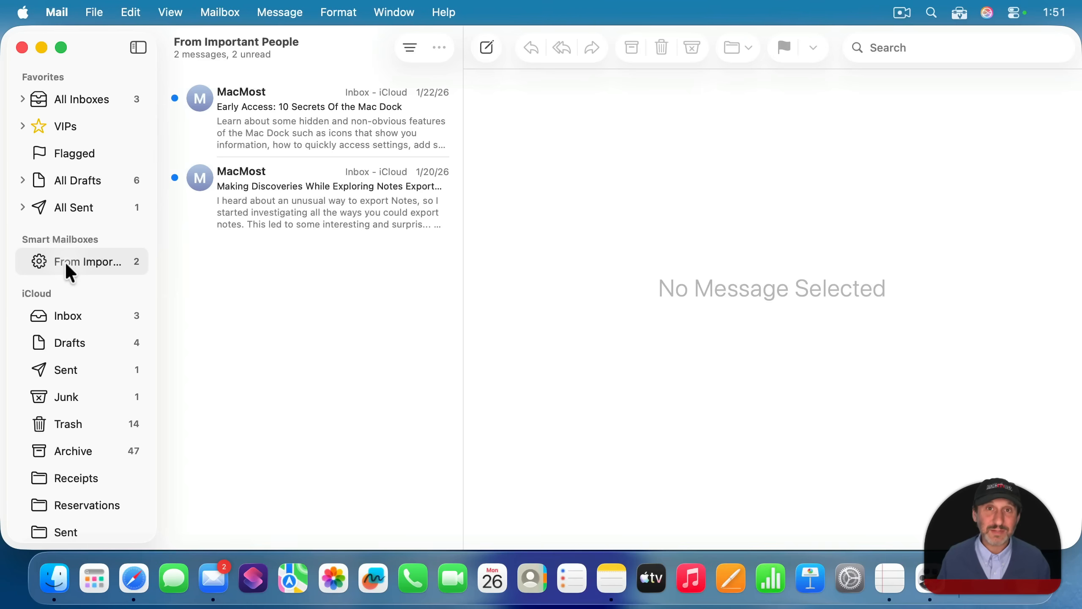
Reopen the From Important People smart mailbox for editing and change its name to Badge Count
right_click(66, 265)
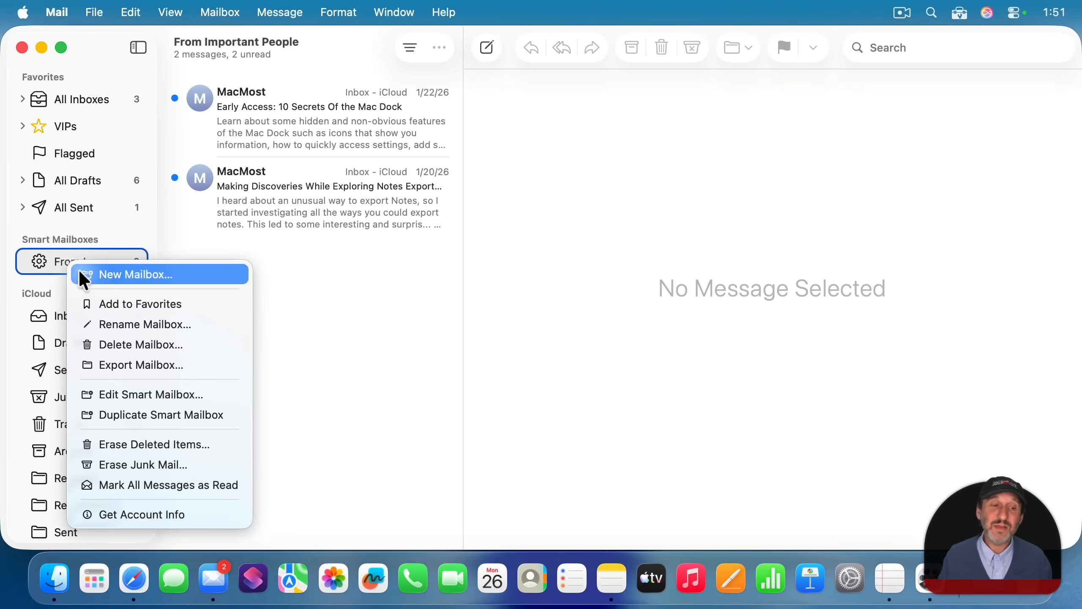
left_click(123, 399)
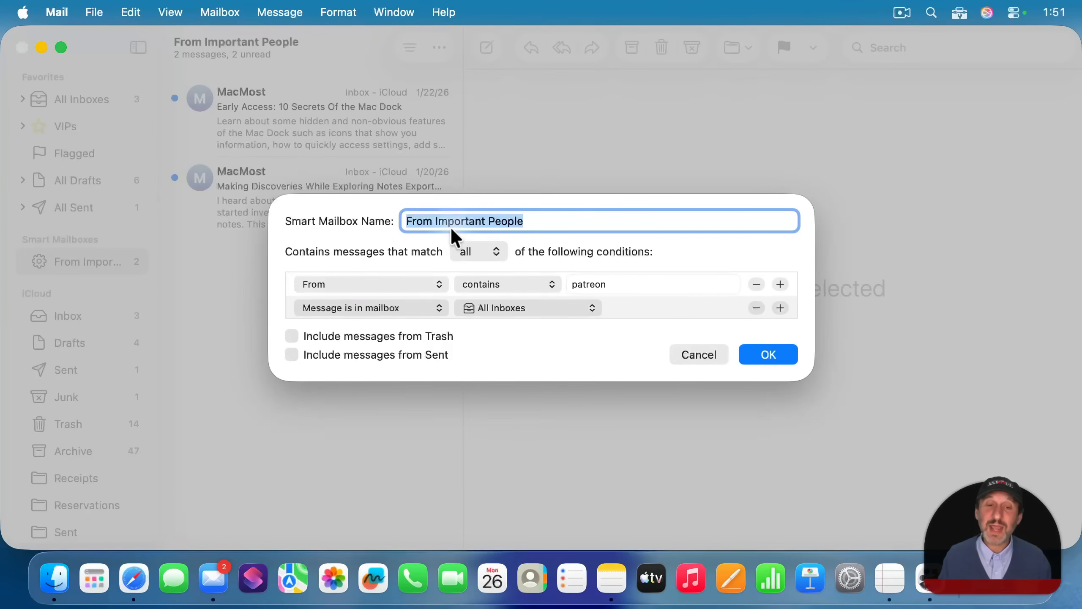
type("Badge C")
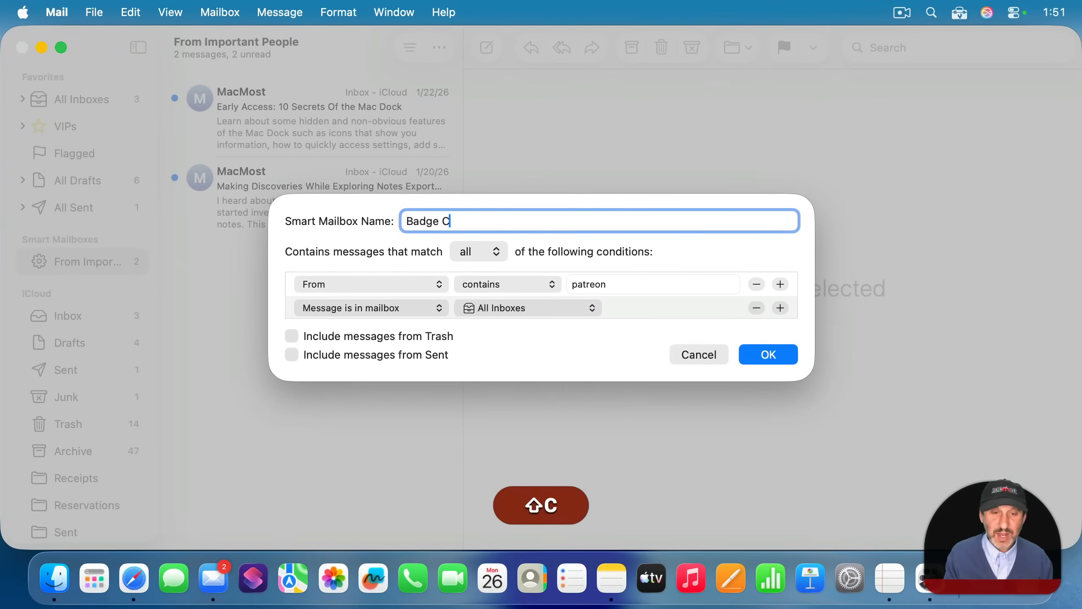
type("ount")
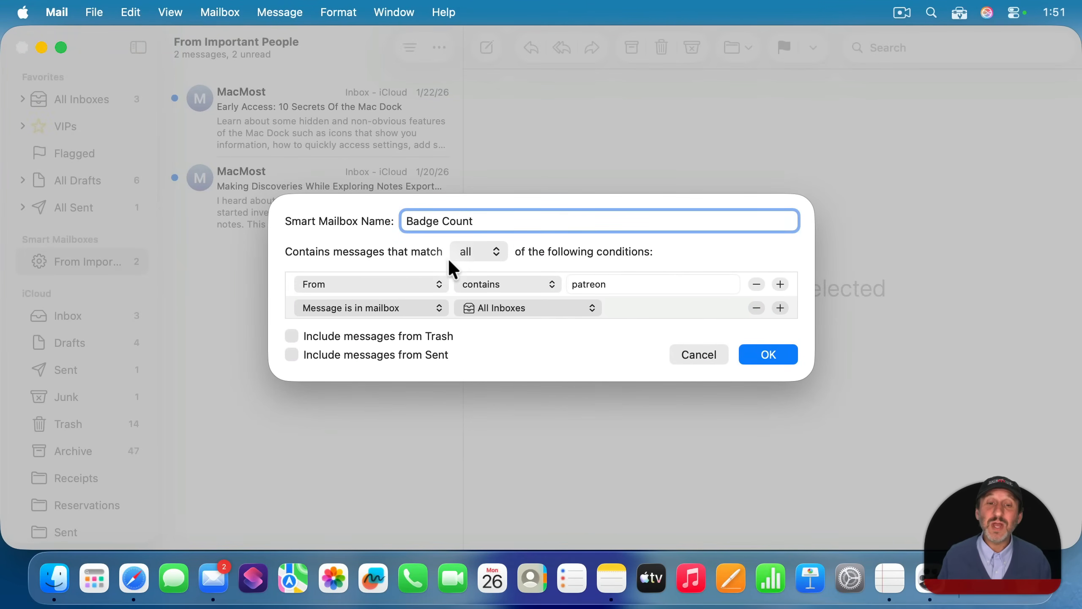
Remove the Message is in mailbox condition and change the remaining condition to Date received is in the last 1 months
left_click(757, 307)
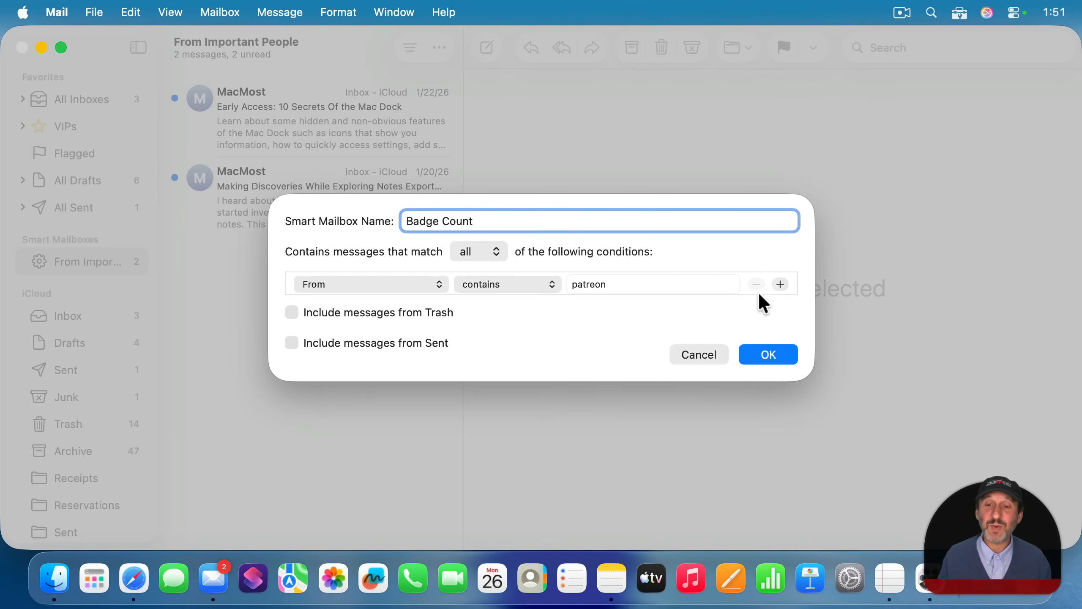
left_click(346, 285)
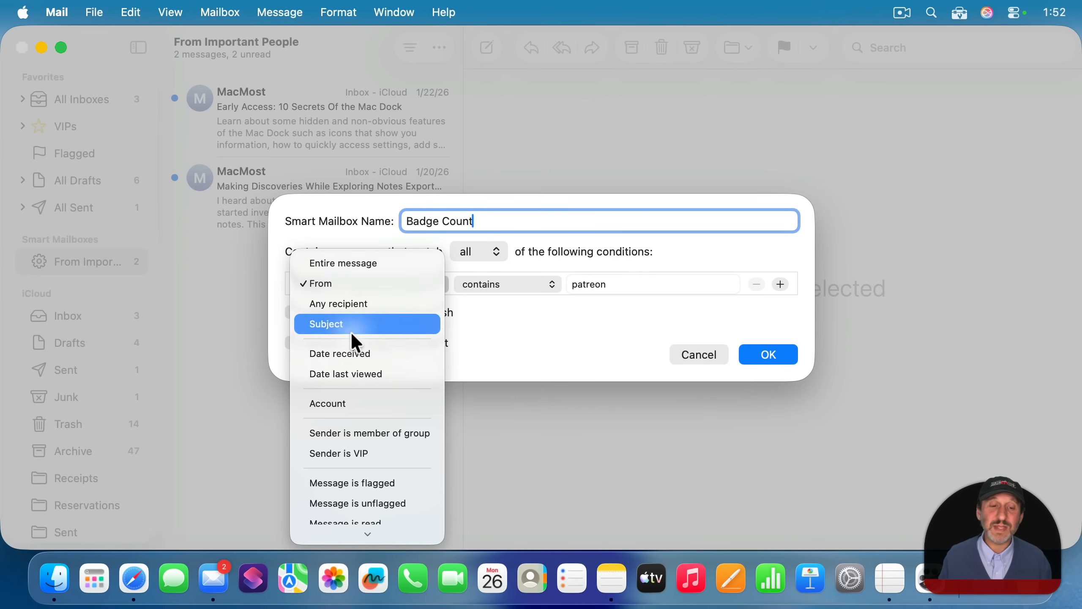
left_click(351, 353)
left_click(504, 284)
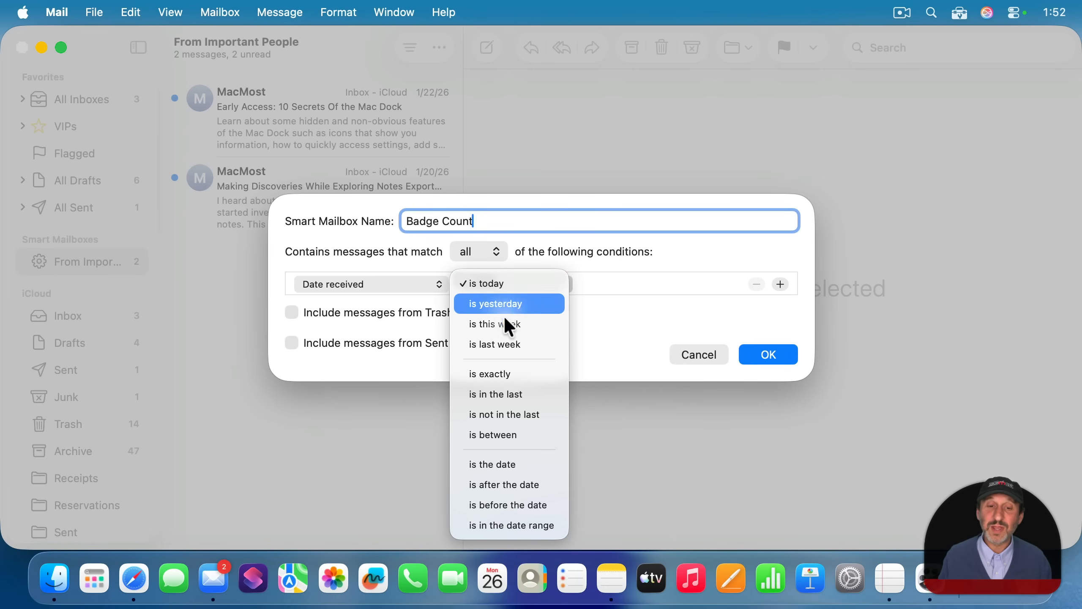
left_click(511, 394)
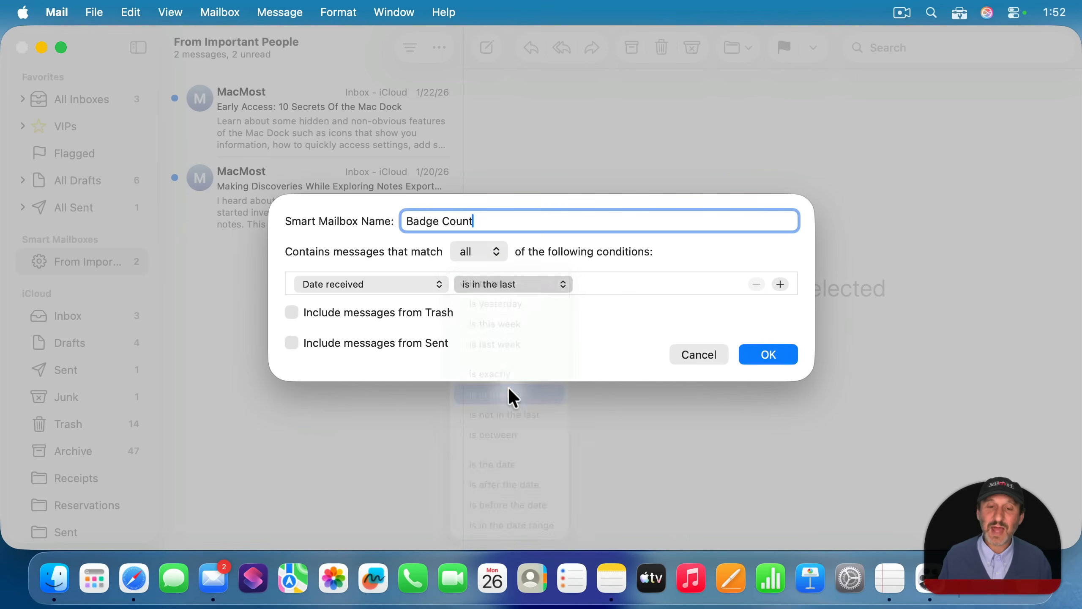
left_click(589, 284)
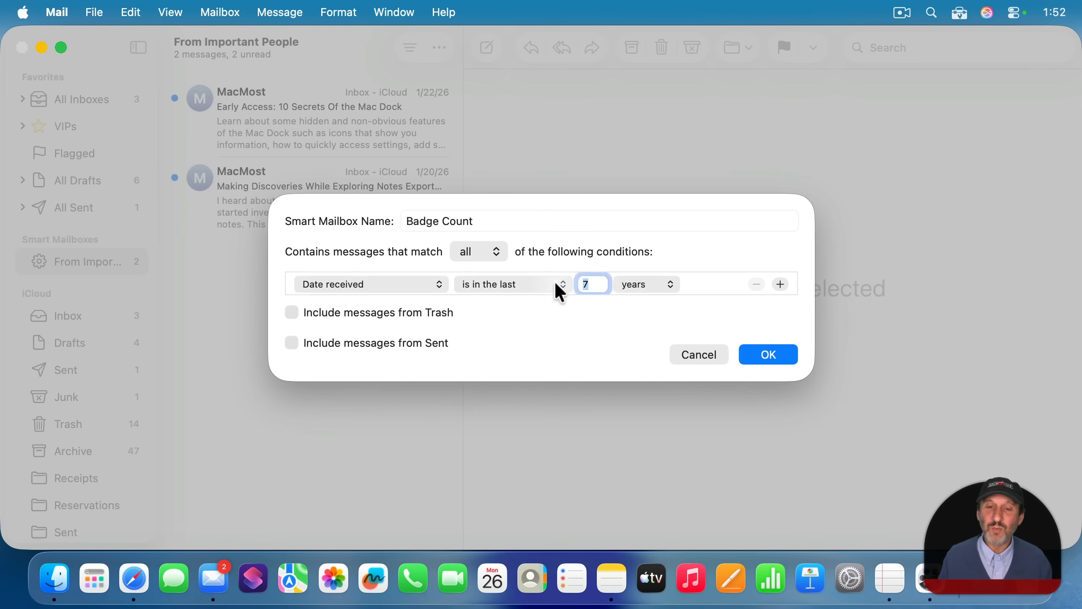
type("1")
left_click(645, 286)
left_click(644, 264)
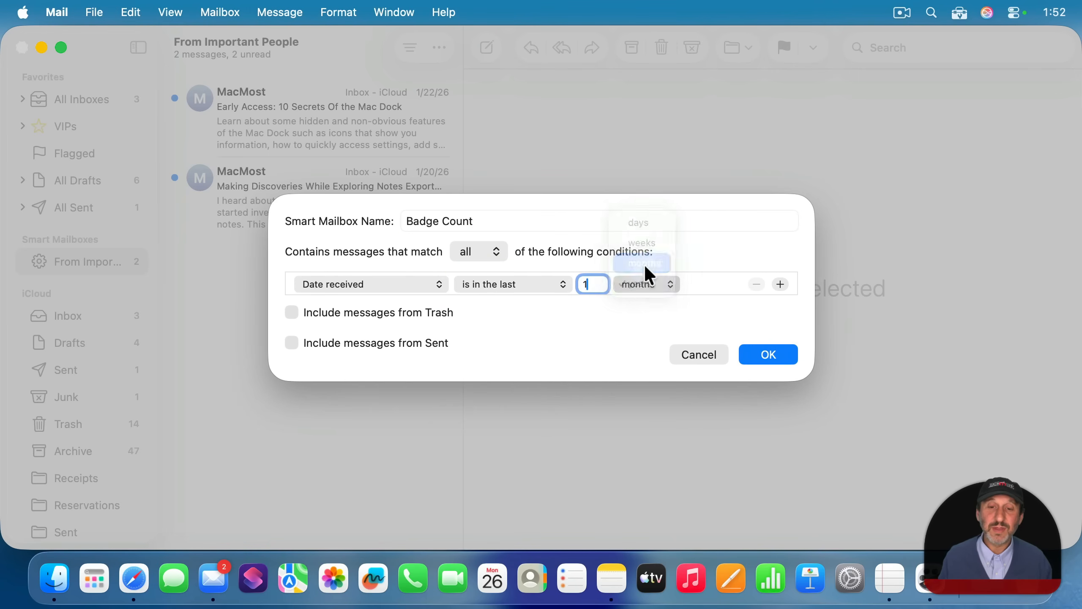
Save the smart mailbox with an added Message is in mailbox condition and compare its messages with those in All Inboxes
left_click(781, 285)
left_click(388, 308)
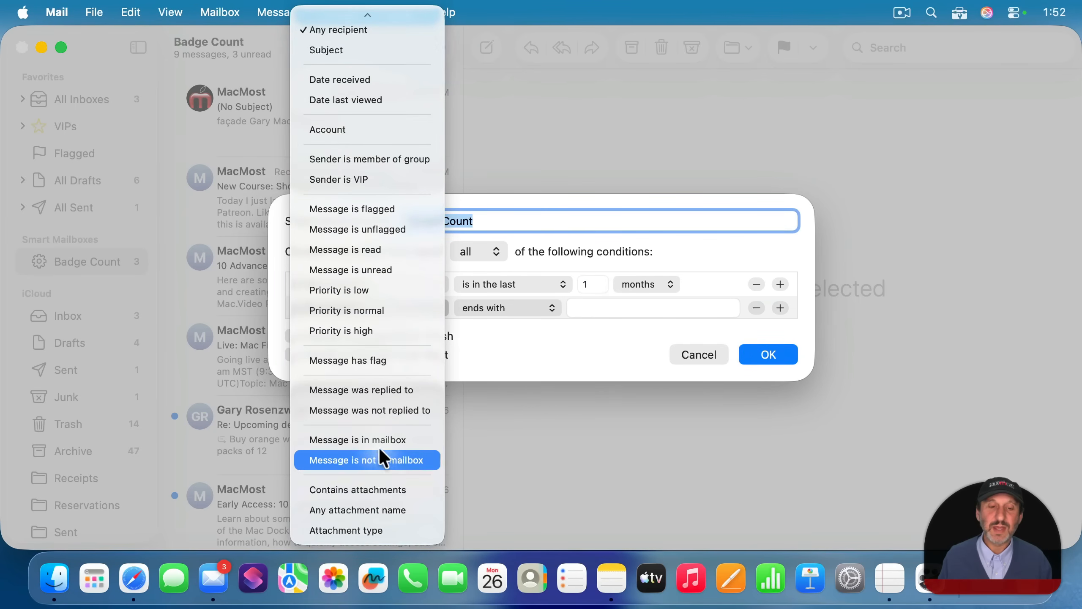
left_click(379, 445)
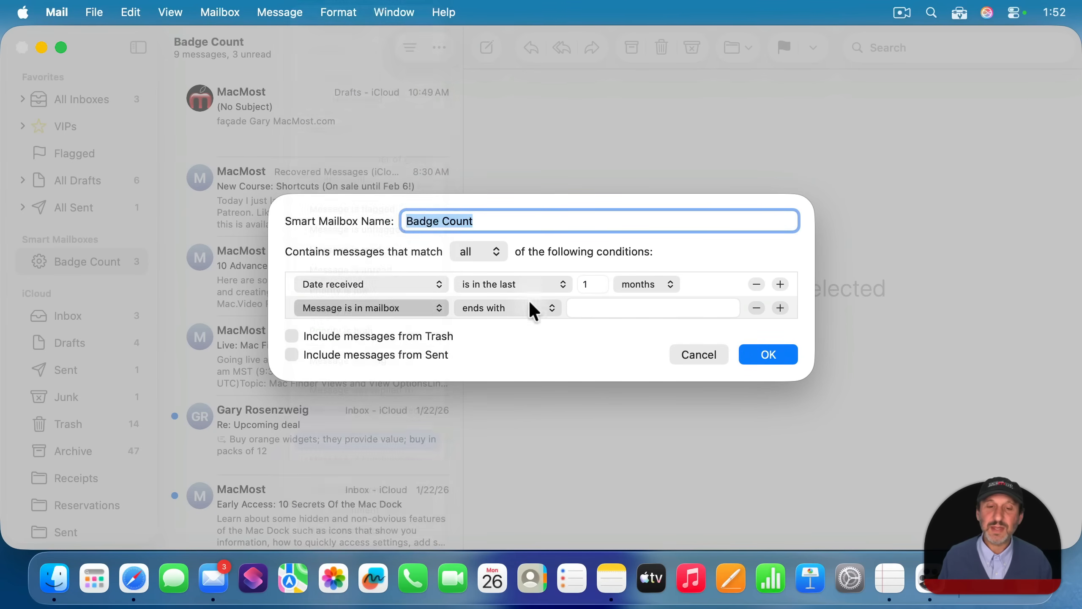
left_click(770, 354)
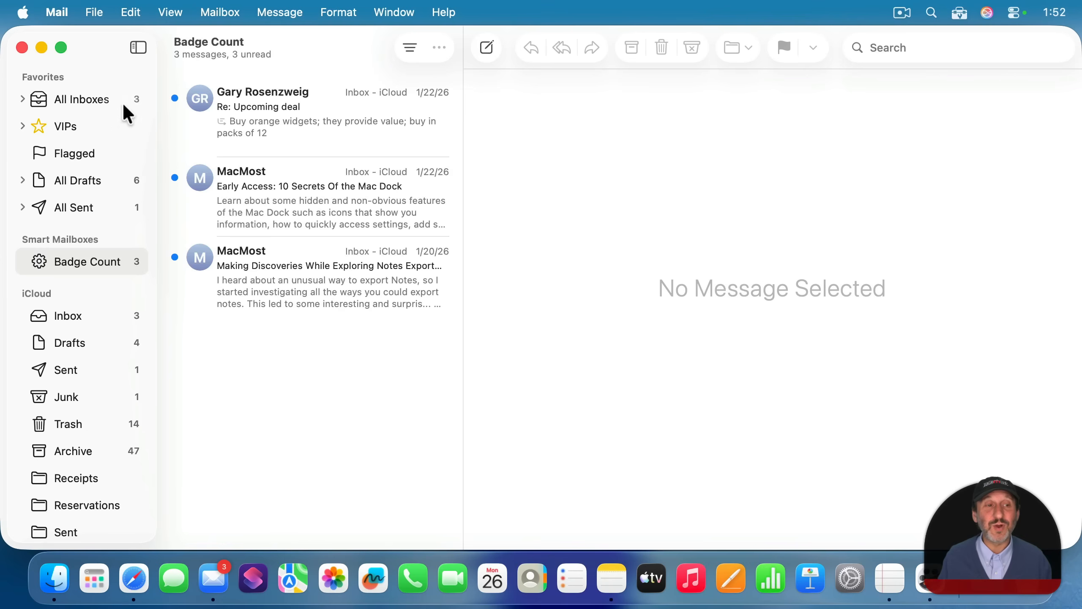
left_click(89, 101)
scroll(273, 389, "down", 2)
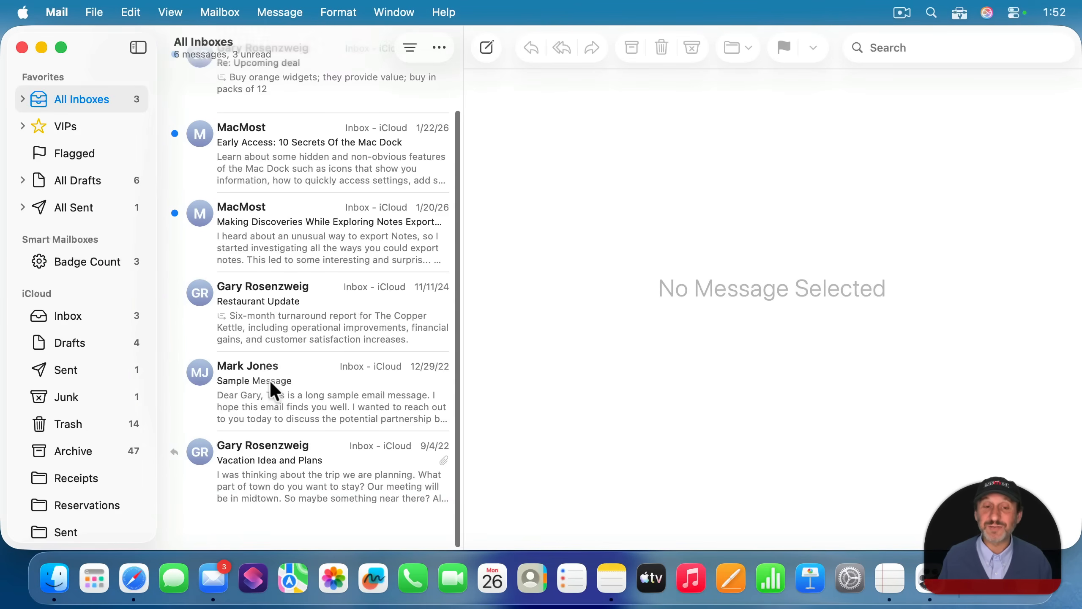
scroll(273, 388, "up", 2)
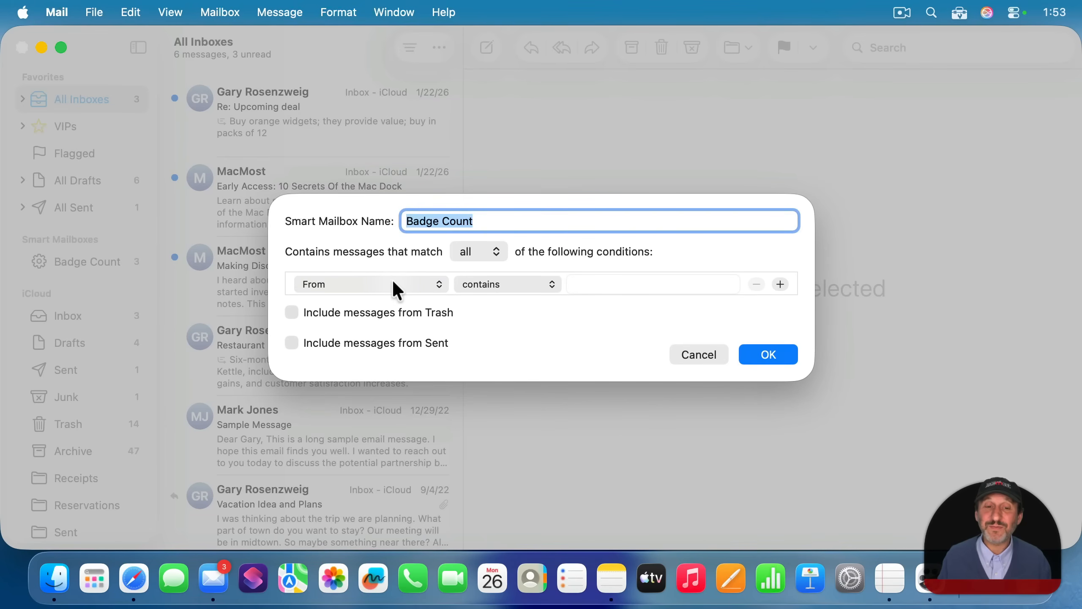
Set the Badge Count smart mailbox's condition to Sender is member of group Work
left_click(396, 289)
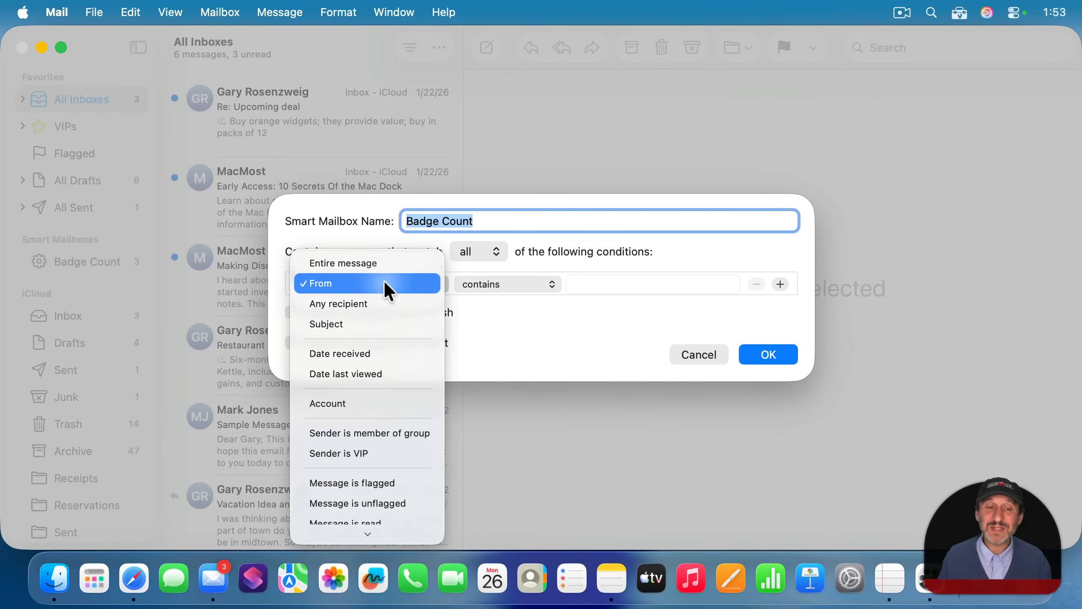
left_click(359, 428)
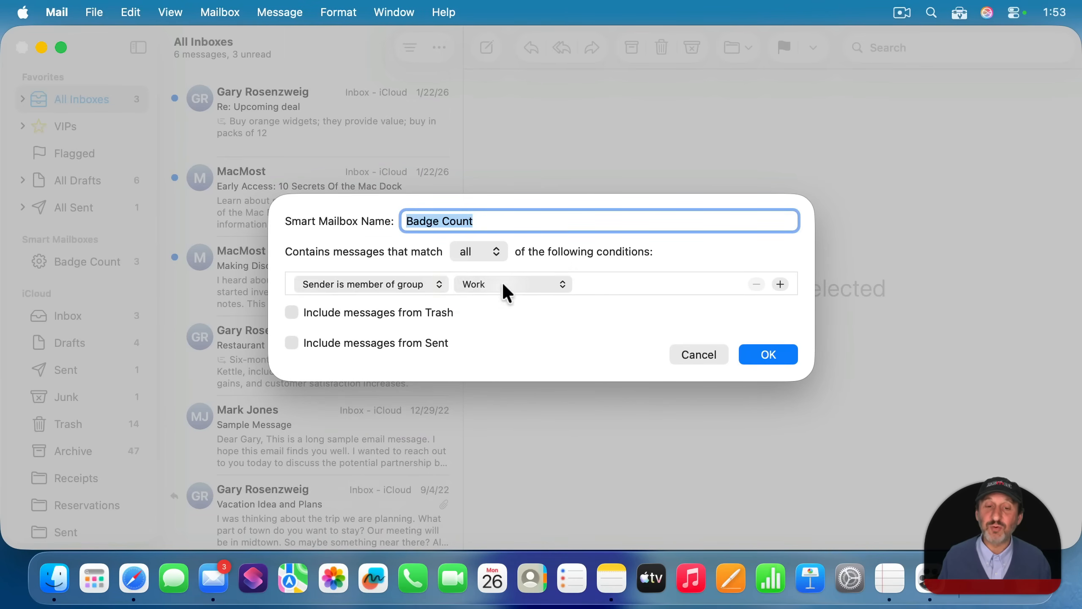
left_click(505, 284)
left_click(535, 283)
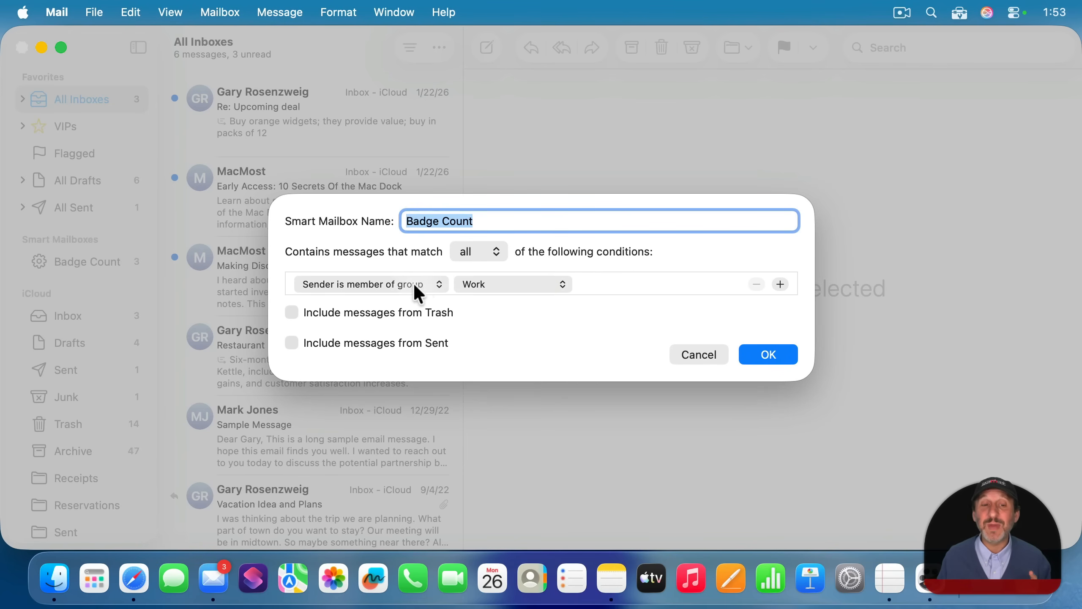
left_click(346, 284)
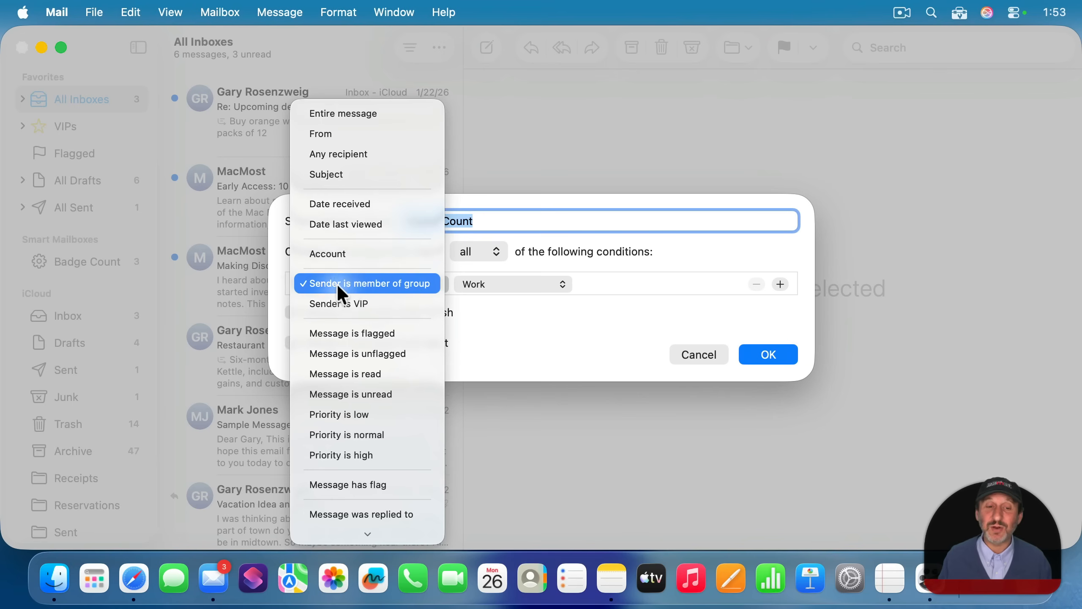
left_click(627, 261)
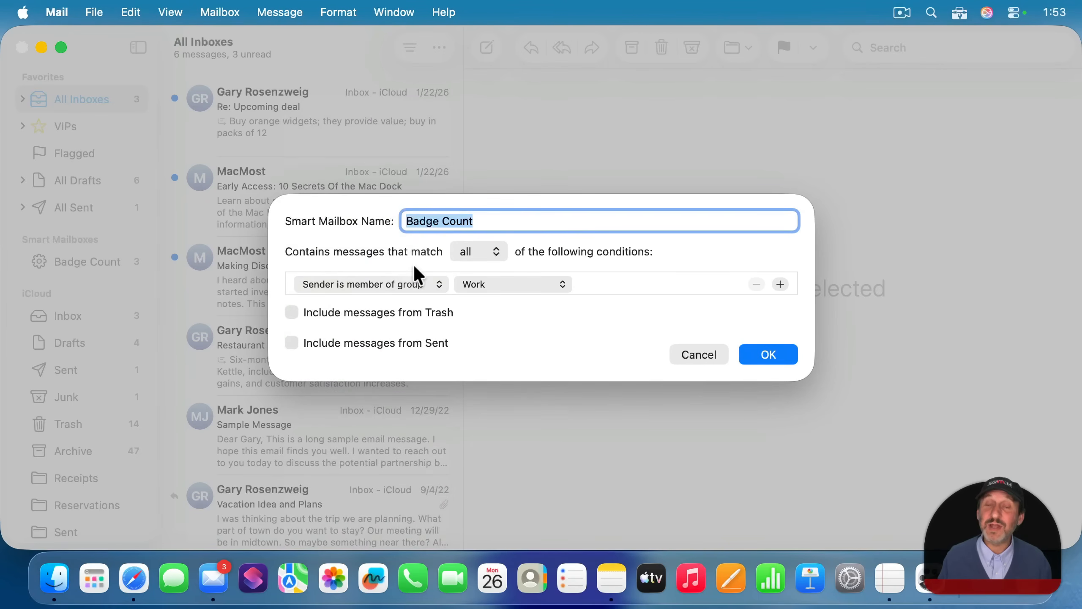